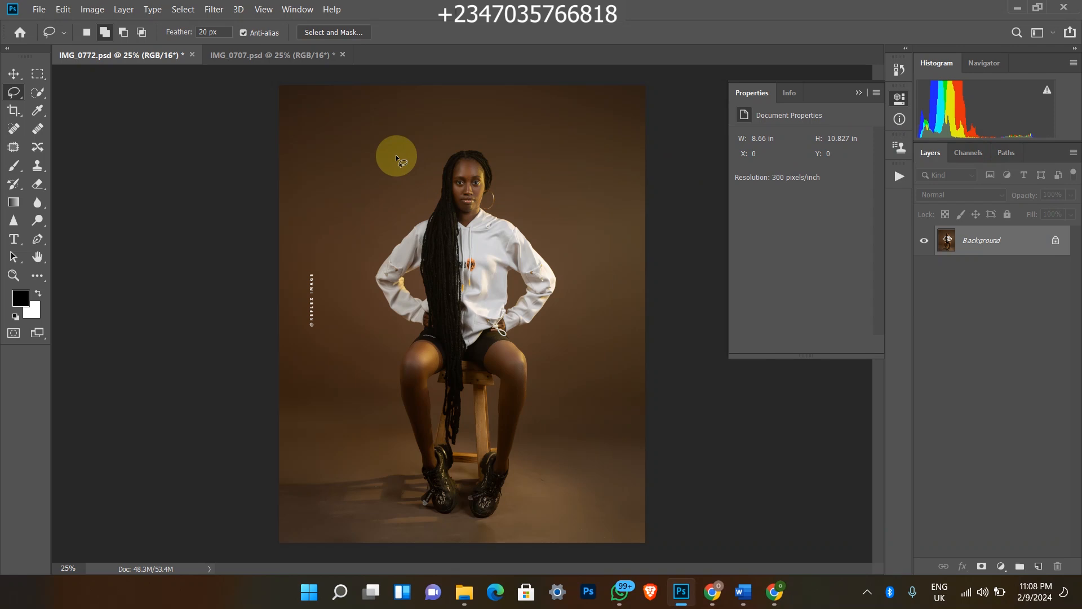
Duplicate the Background layer and rename the copy "subject".
{"action": "key", "text": "ctrl+j"}
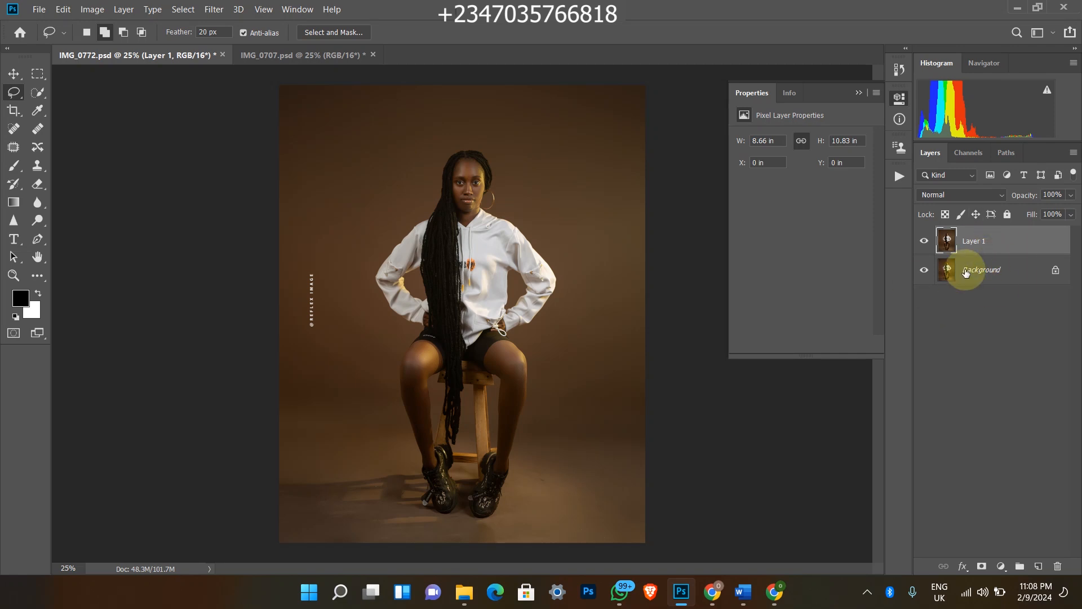
{"action": "double_click", "coordinate": [977, 243]}
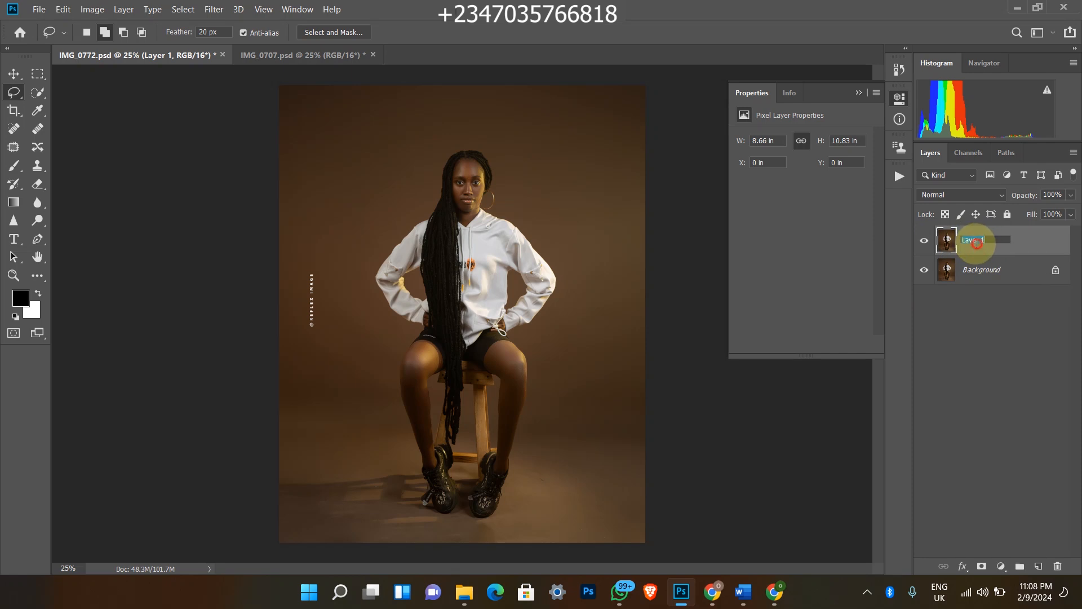
{"action": "type", "text": "sub"}
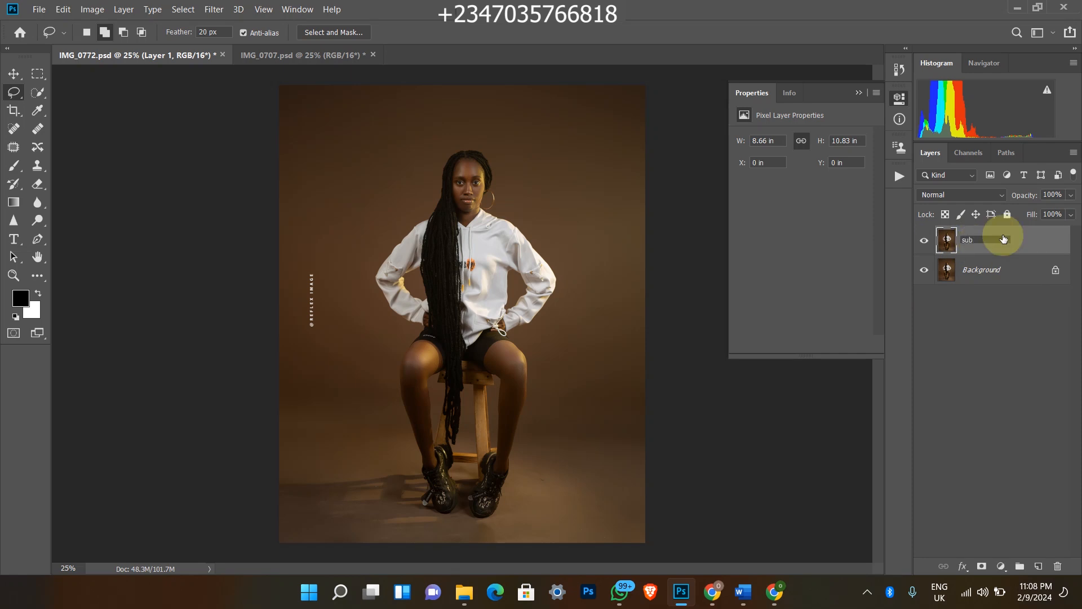
{"action": "type", "text": "ject"}
{"action": "key", "text": "Return"}
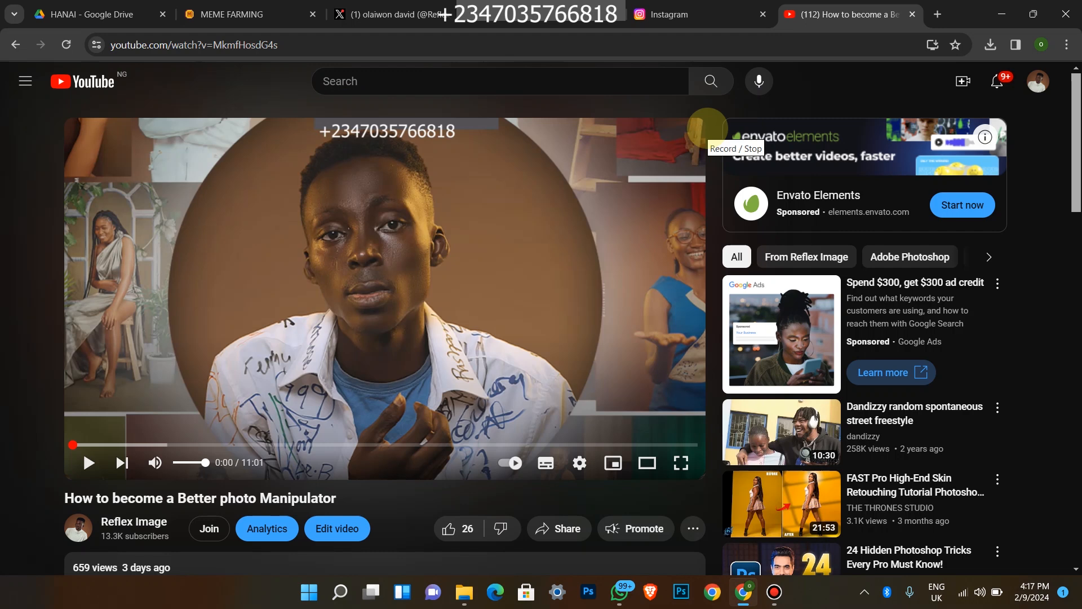
Switch to Chrome and look over the YouTube page of the video "How to become a Better photo Manipulator".
{"action": "scroll", "coordinate": [707, 129], "scroll_direction": "down", "scroll_amount": 7}
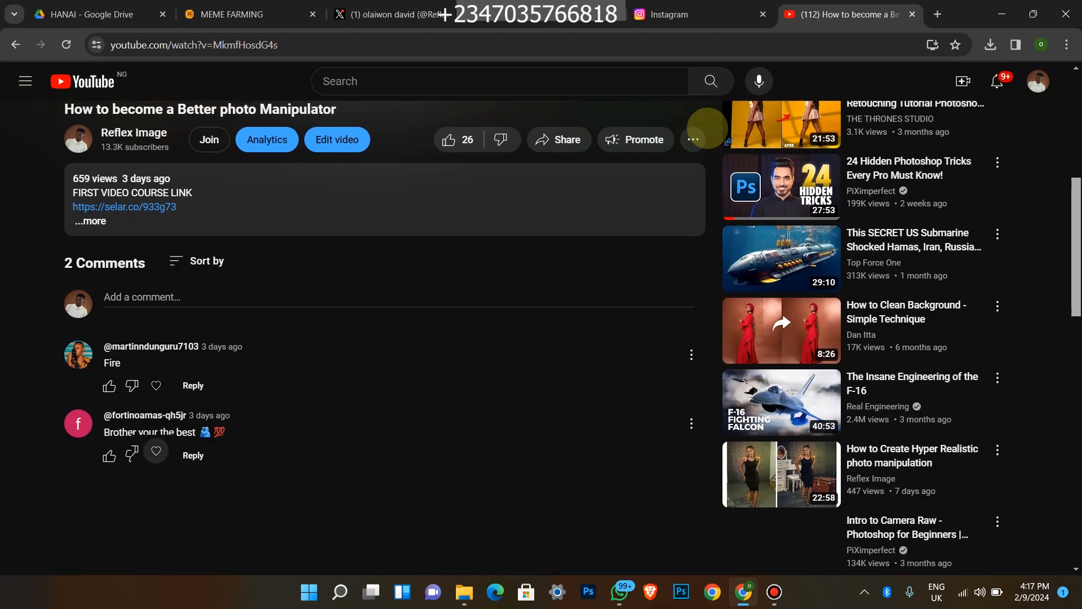
{"action": "scroll", "coordinate": [707, 128], "scroll_direction": "up", "scroll_amount": 7}
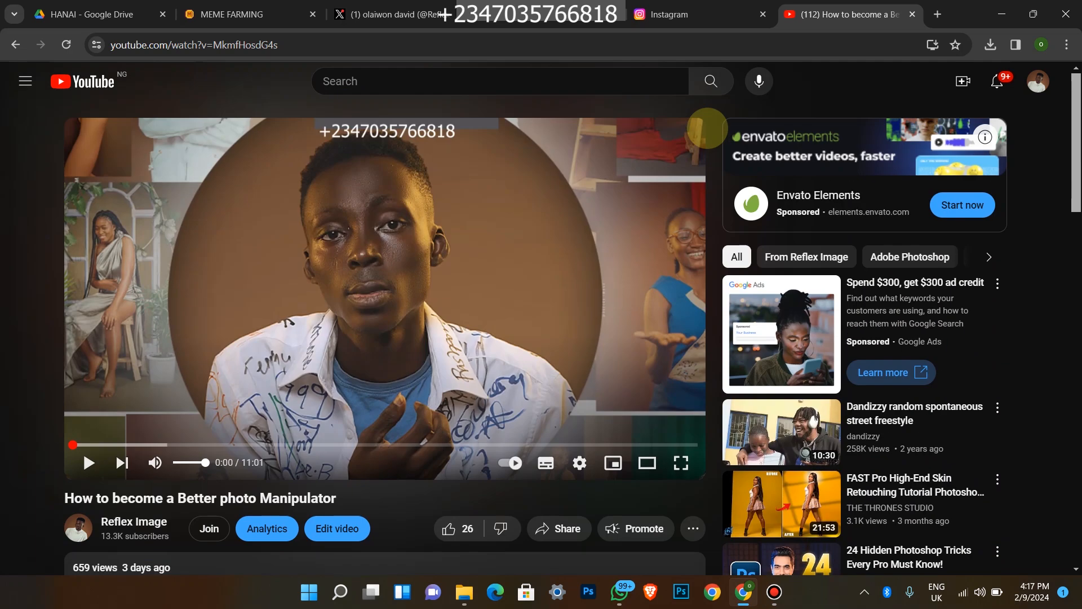
Switch to Instagram, search for REFLEX_IMAGE and open the reflex_image profile.
{"action": "key", "text": "ctrl+shift+Tab"}
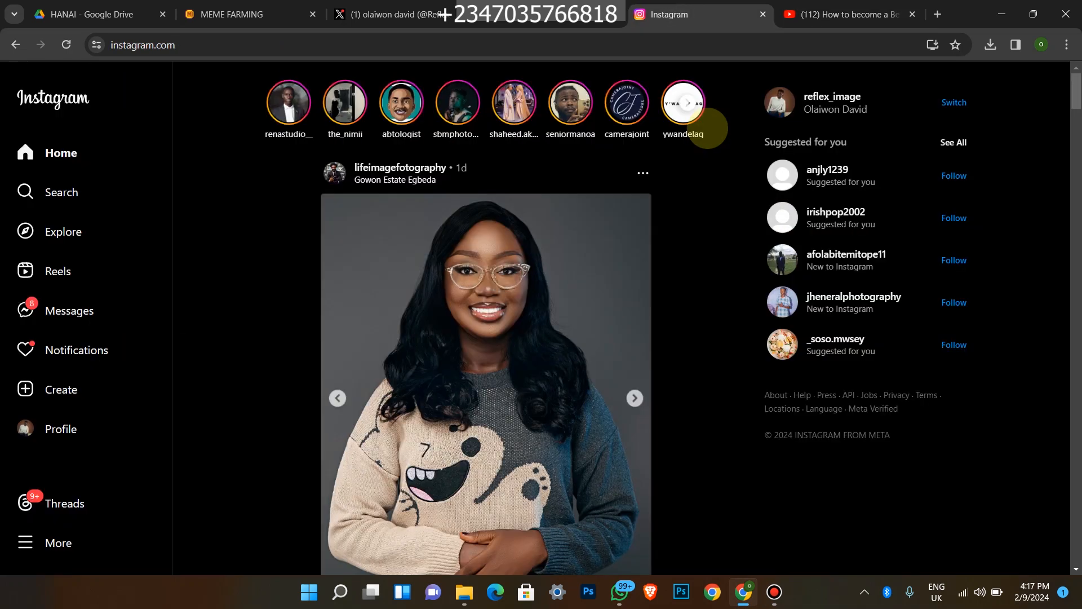
{"action": "left_click", "coordinate": [54, 193]}
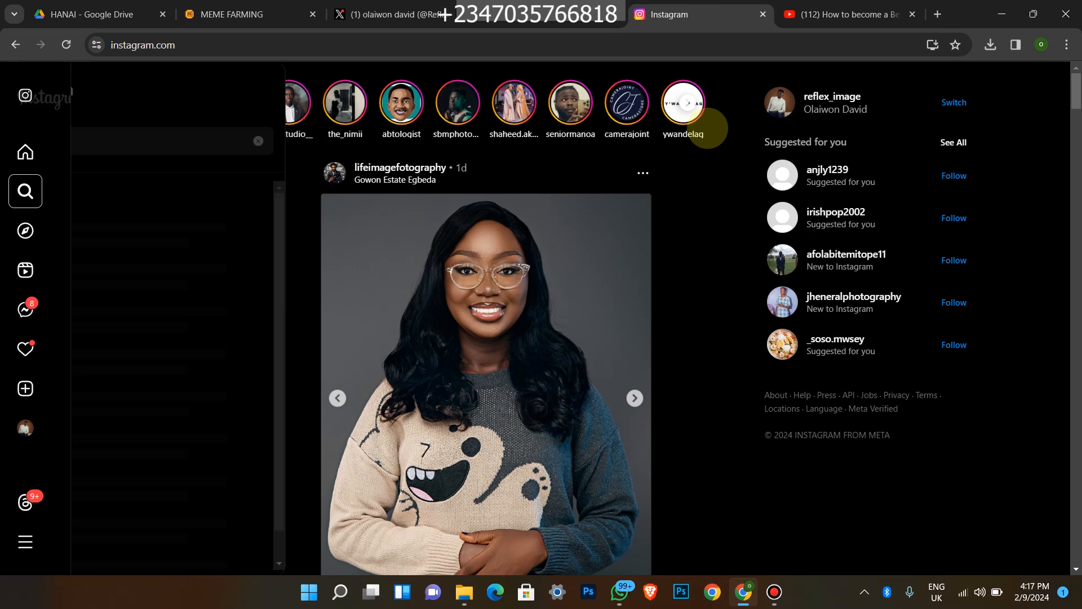
{"action": "left_click", "coordinate": [120, 129]}
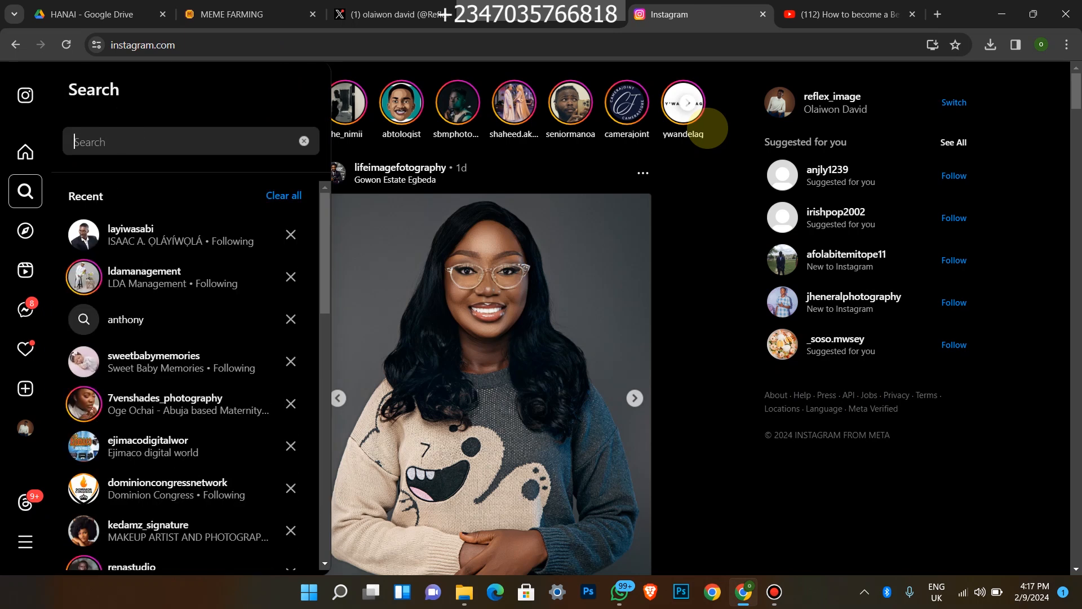
{"action": "type", "text": "REFLE"}
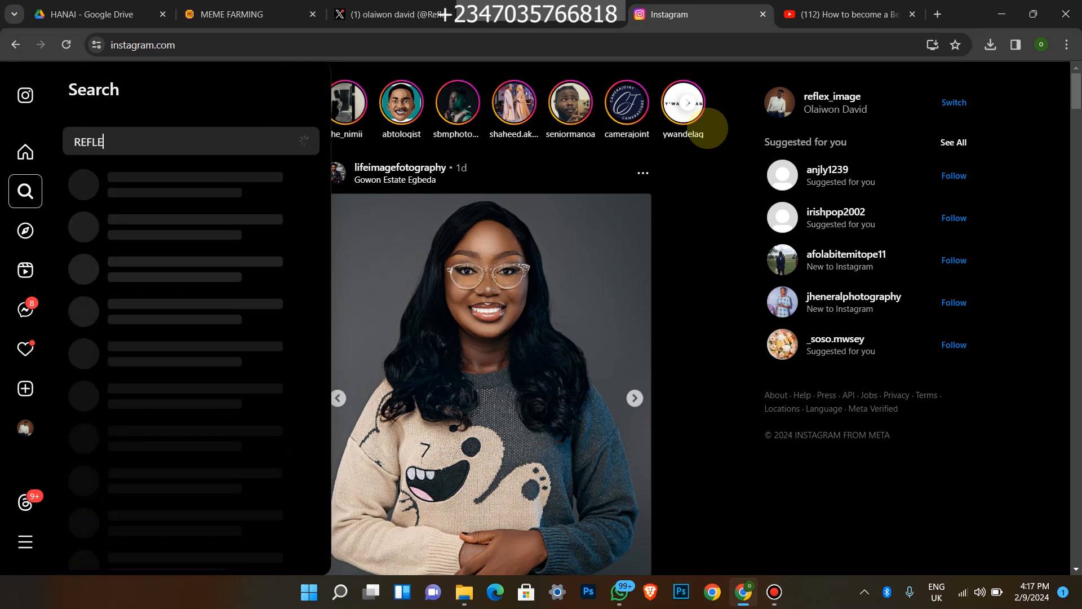
{"action": "type", "text": "X"}
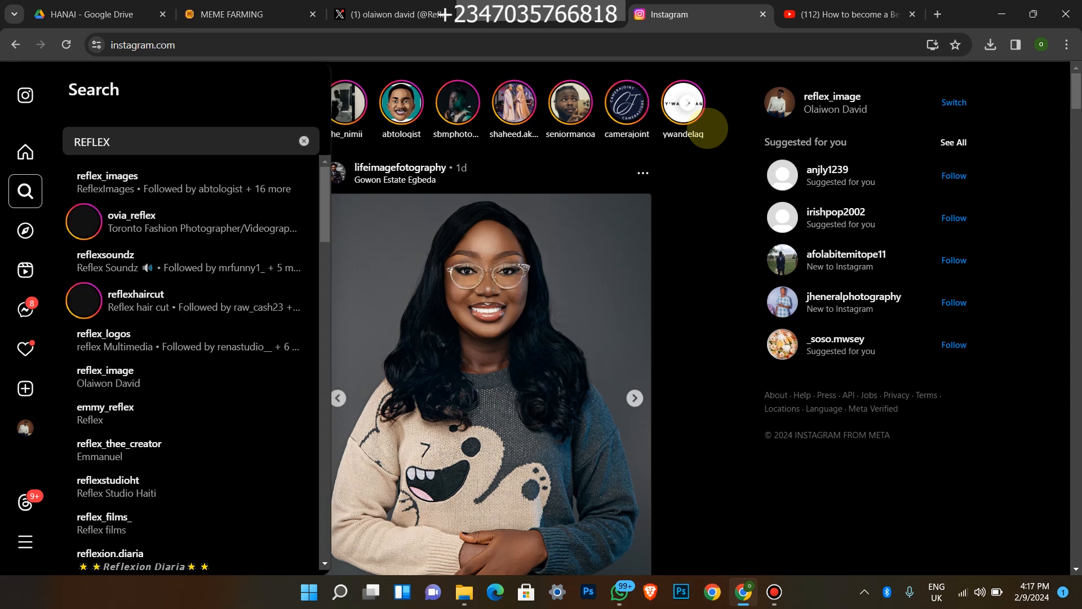
{"action": "type", "text": "_I"}
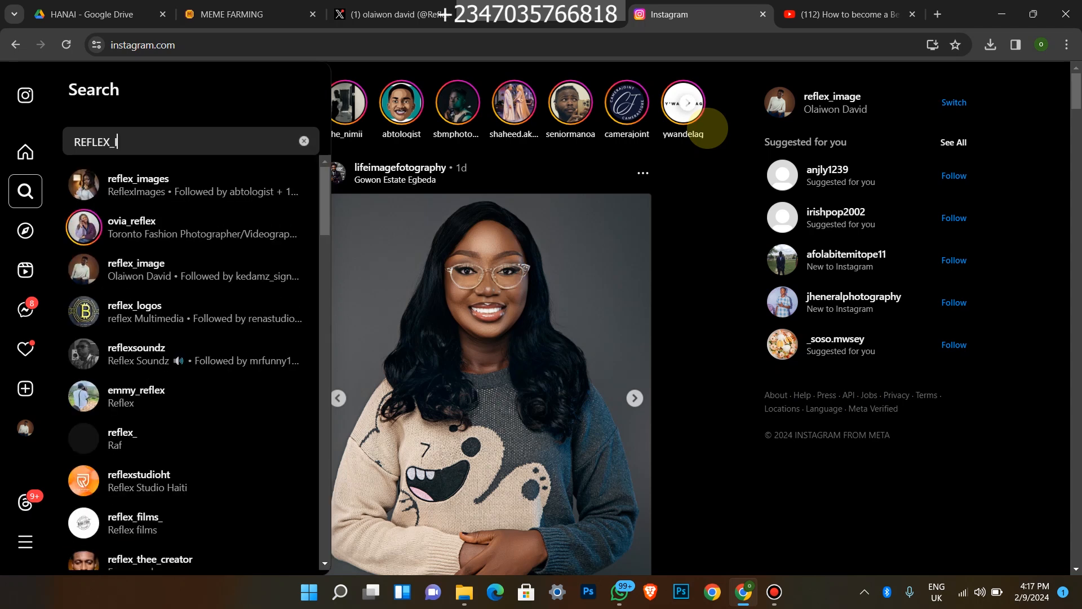
{"action": "type", "text": "MAGE"}
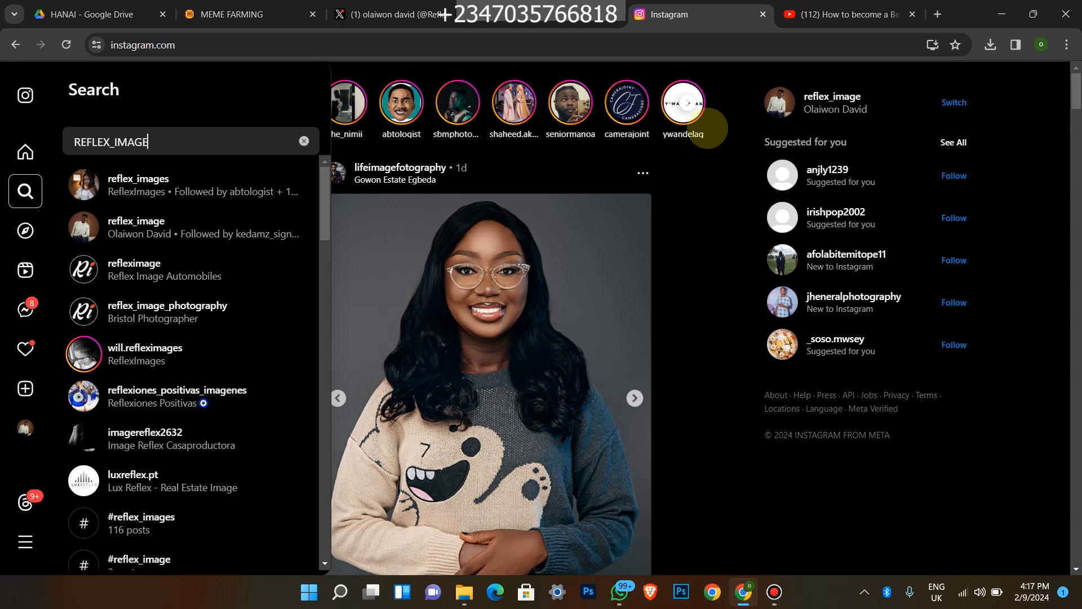
{"action": "left_click", "coordinate": [191, 228]}
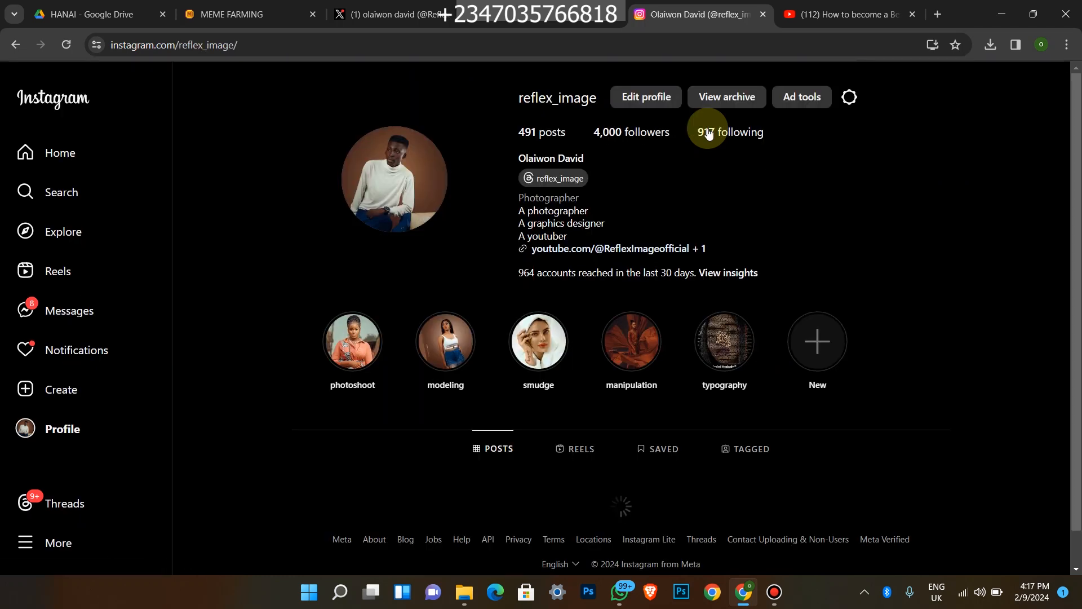
Browse the photo posts on the reflex_image Instagram profile.
{"action": "scroll", "coordinate": [708, 133], "scroll_direction": "down", "scroll_amount": 3}
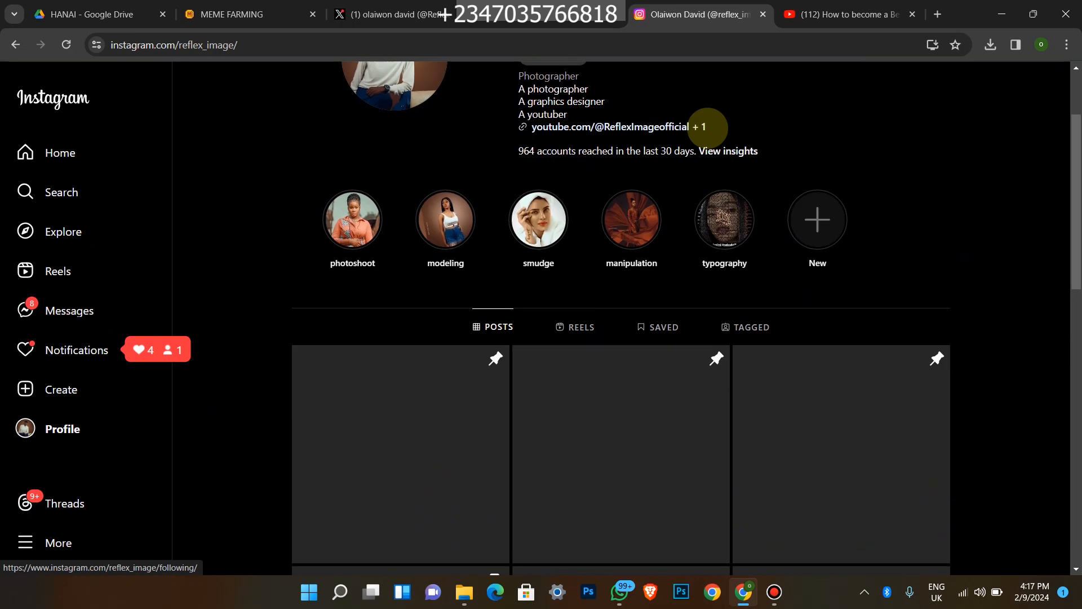
{"action": "scroll", "coordinate": [708, 133], "scroll_direction": "down", "scroll_amount": 2}
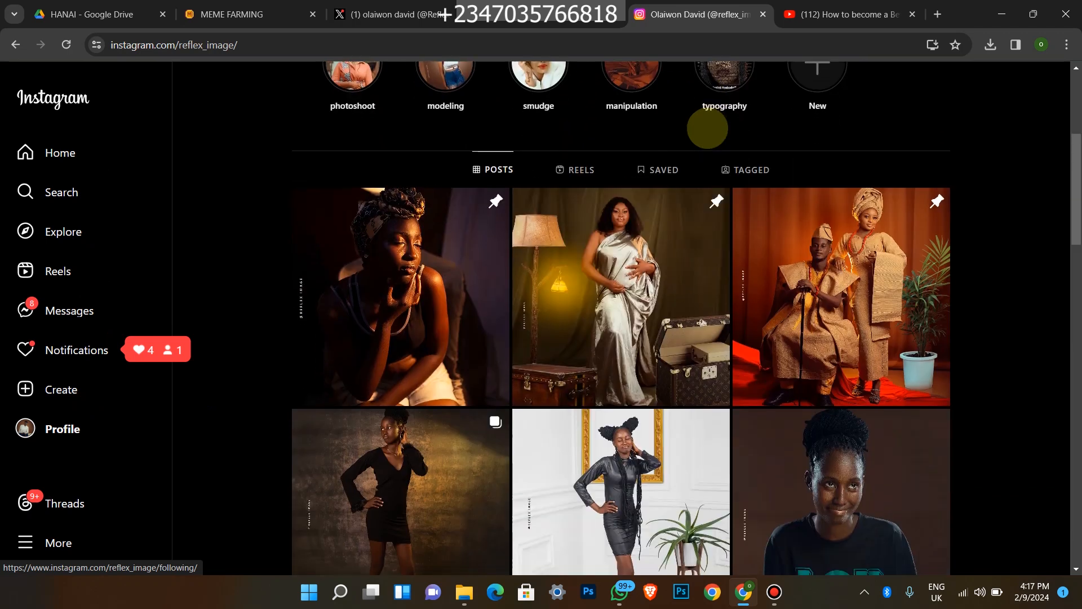
{"action": "scroll", "coordinate": [709, 130], "scroll_direction": "down", "scroll_amount": 2}
{"action": "scroll", "coordinate": [707, 129], "scroll_direction": "down", "scroll_amount": 5}
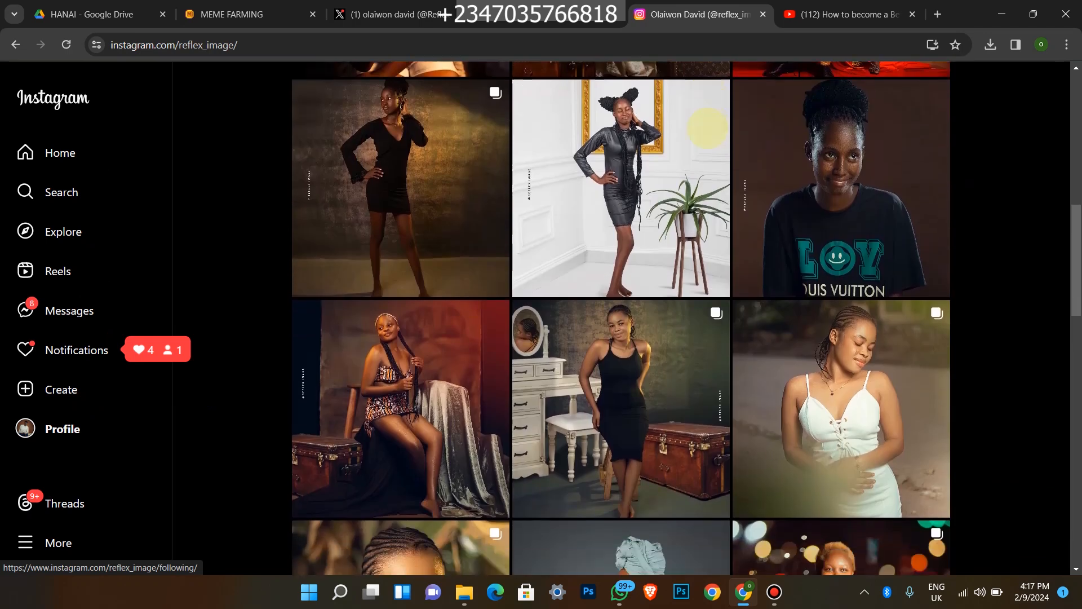
{"action": "scroll", "coordinate": [706, 128], "scroll_direction": "down", "scroll_amount": 10}
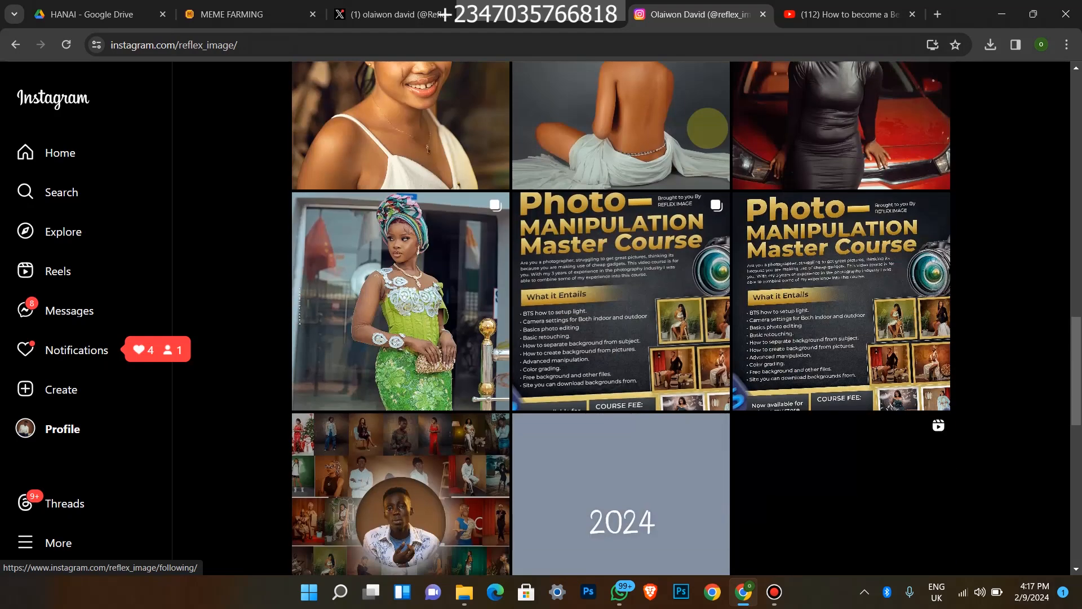
{"action": "scroll", "coordinate": [705, 128], "scroll_direction": "down", "scroll_amount": 9}
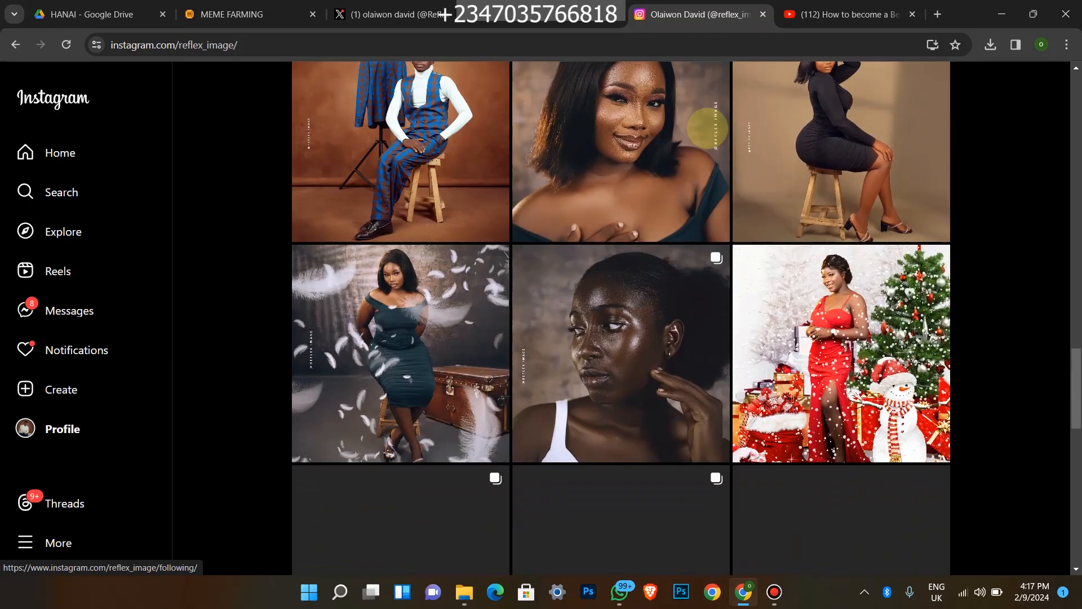
{"action": "scroll", "coordinate": [708, 128], "scroll_direction": "down", "scroll_amount": 3}
{"action": "scroll", "coordinate": [708, 128], "scroll_direction": "up", "scroll_amount": 2}
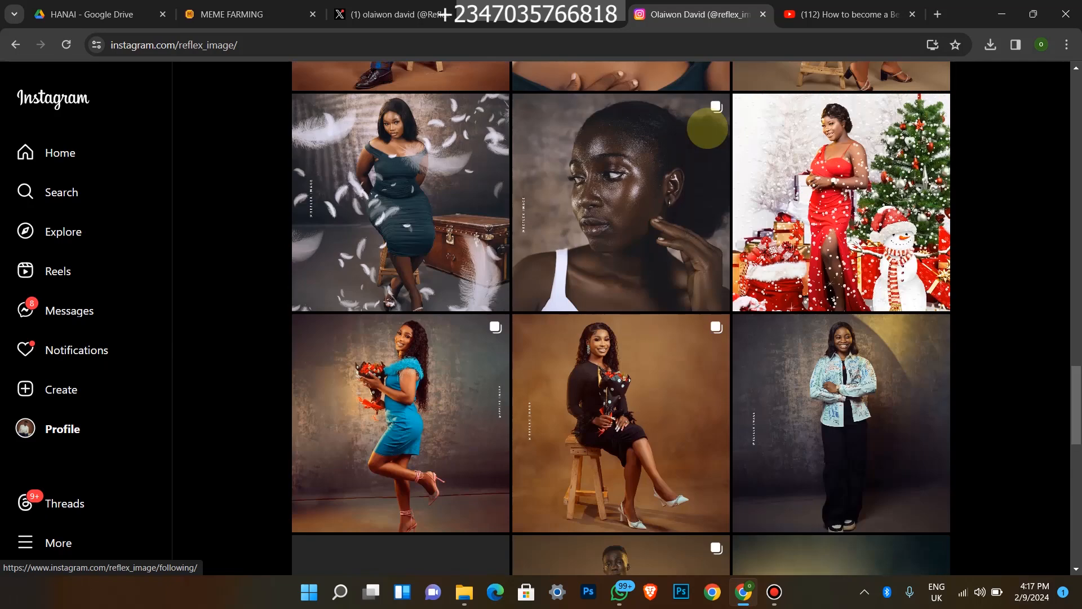
{"action": "scroll", "coordinate": [707, 128], "scroll_direction": "down", "scroll_amount": 10}
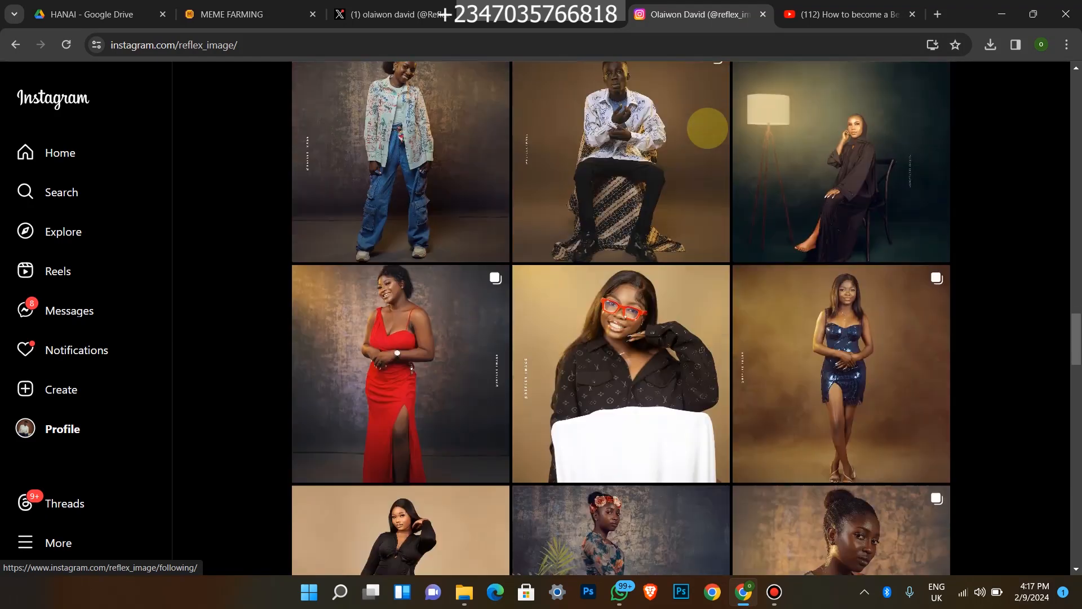
{"action": "scroll", "coordinate": [707, 128], "scroll_direction": "down", "scroll_amount": 10}
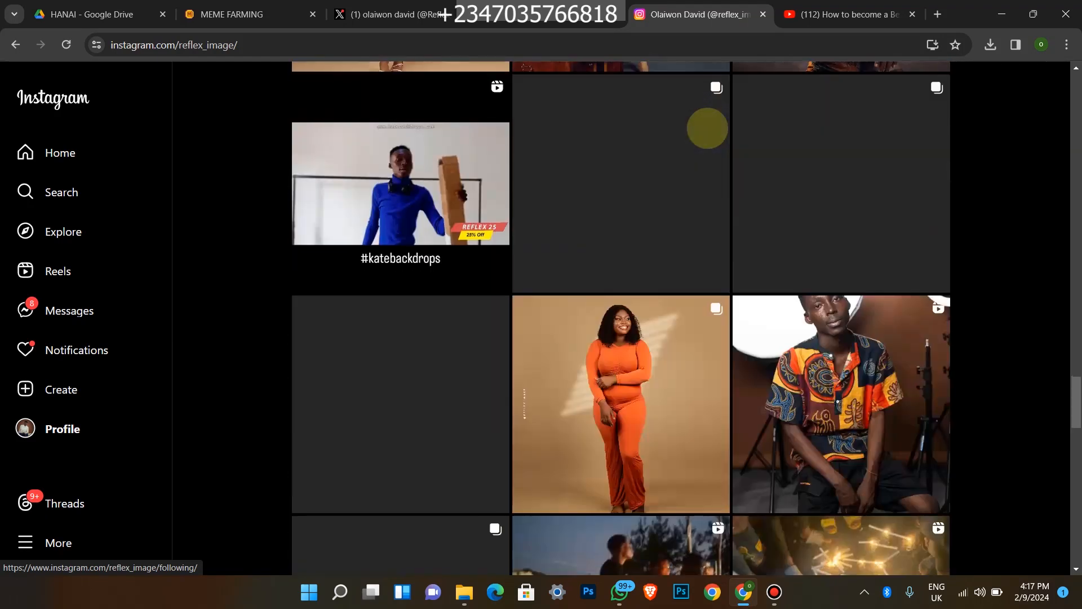
{"action": "scroll", "coordinate": [707, 128], "scroll_direction": "up", "scroll_amount": 2}
{"action": "scroll", "coordinate": [707, 128], "scroll_direction": "up", "scroll_amount": 8}
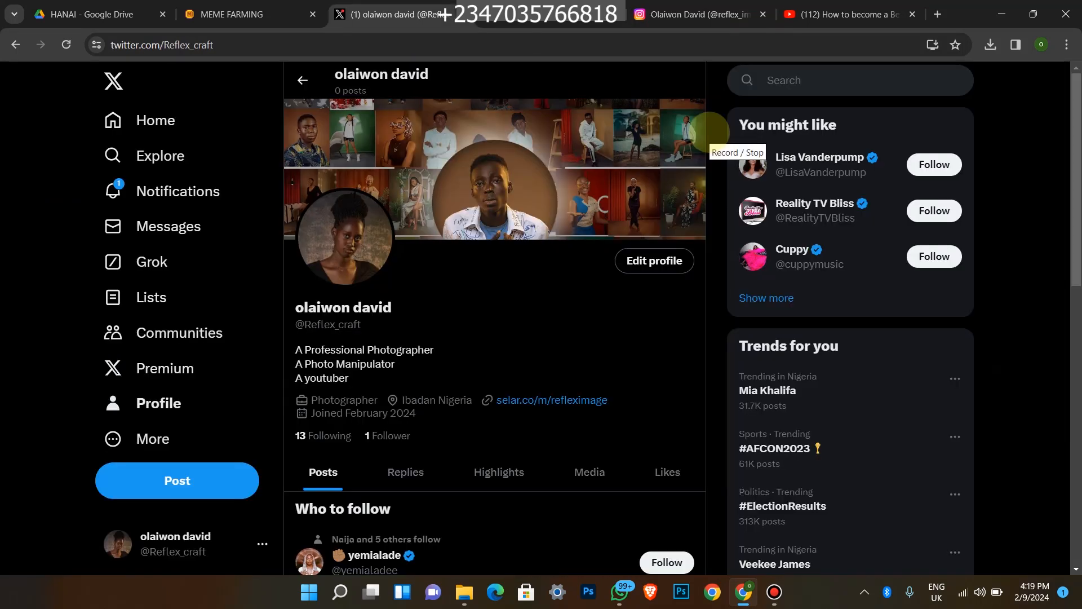
Switch to X and look through the Reflex_craft profile's bio, link and posts area.
{"action": "scroll", "coordinate": [709, 132], "scroll_direction": "down", "scroll_amount": 2}
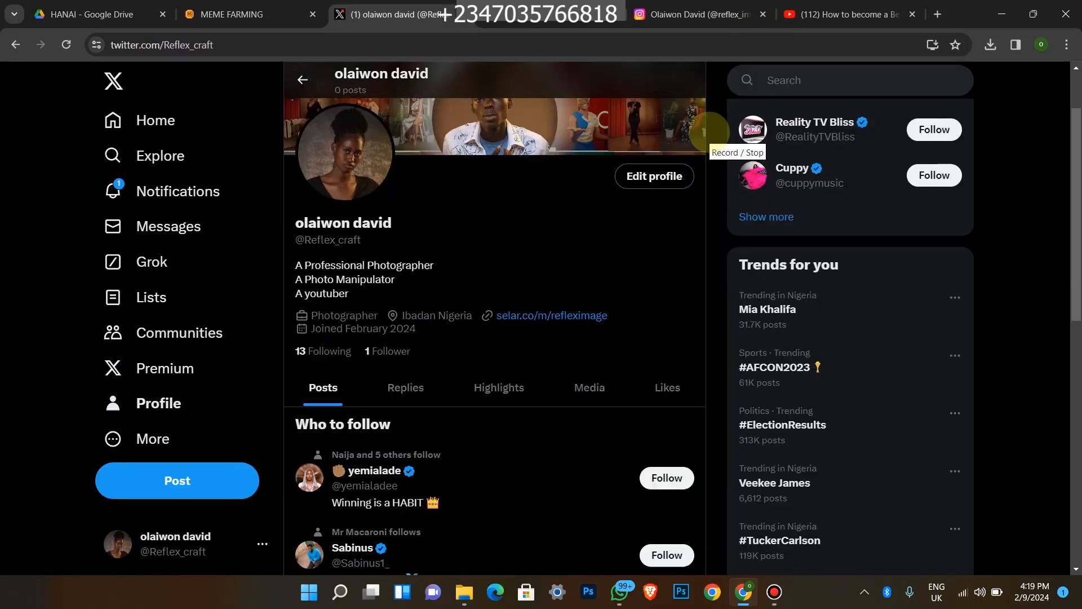
{"action": "scroll", "coordinate": [709, 132], "scroll_direction": "up", "scroll_amount": 2}
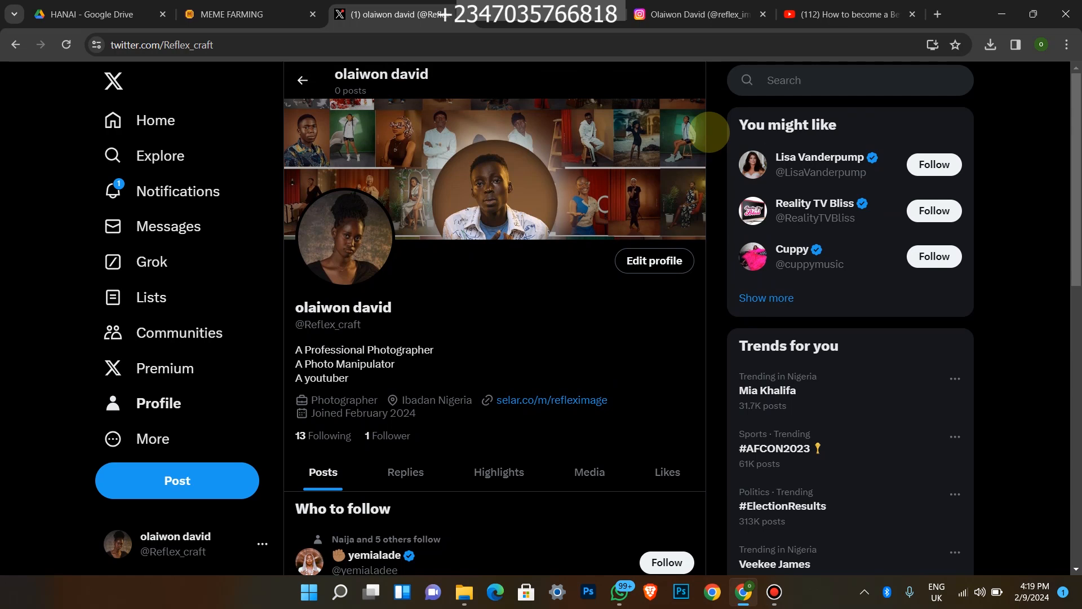
{"action": "scroll", "coordinate": [709, 132], "scroll_direction": "down", "scroll_amount": 8}
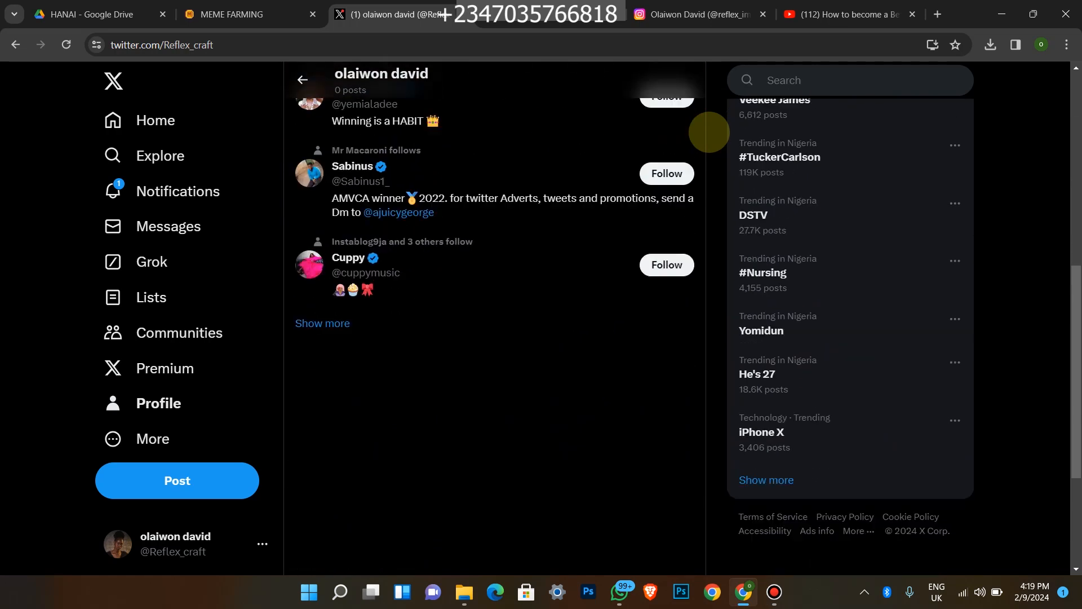
{"action": "scroll", "coordinate": [709, 132], "scroll_direction": "up", "scroll_amount": 8}
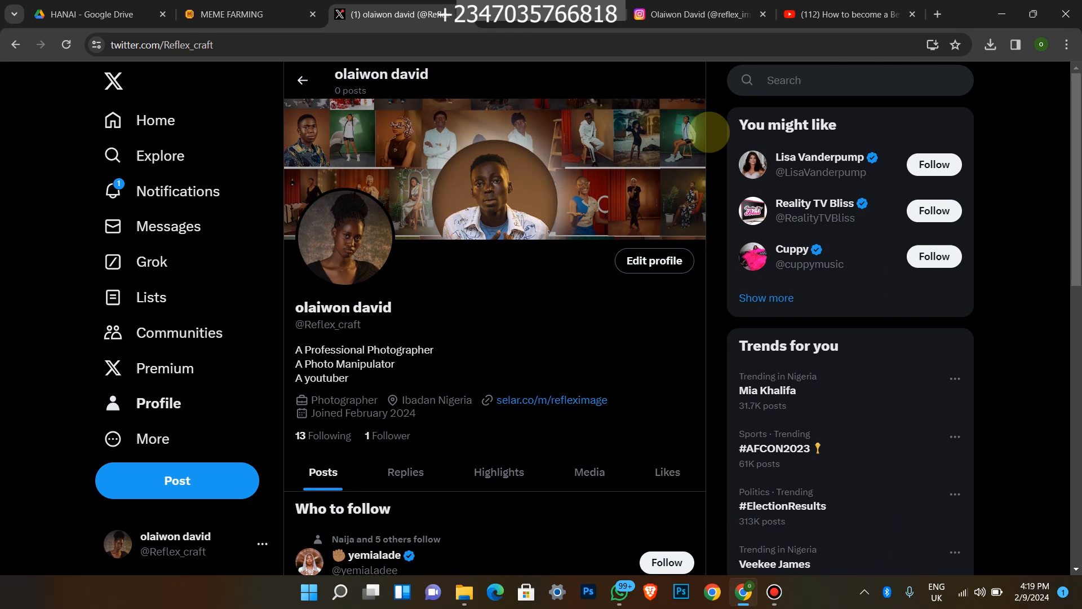
{"action": "scroll", "coordinate": [709, 132], "scroll_direction": "down", "scroll_amount": 1}
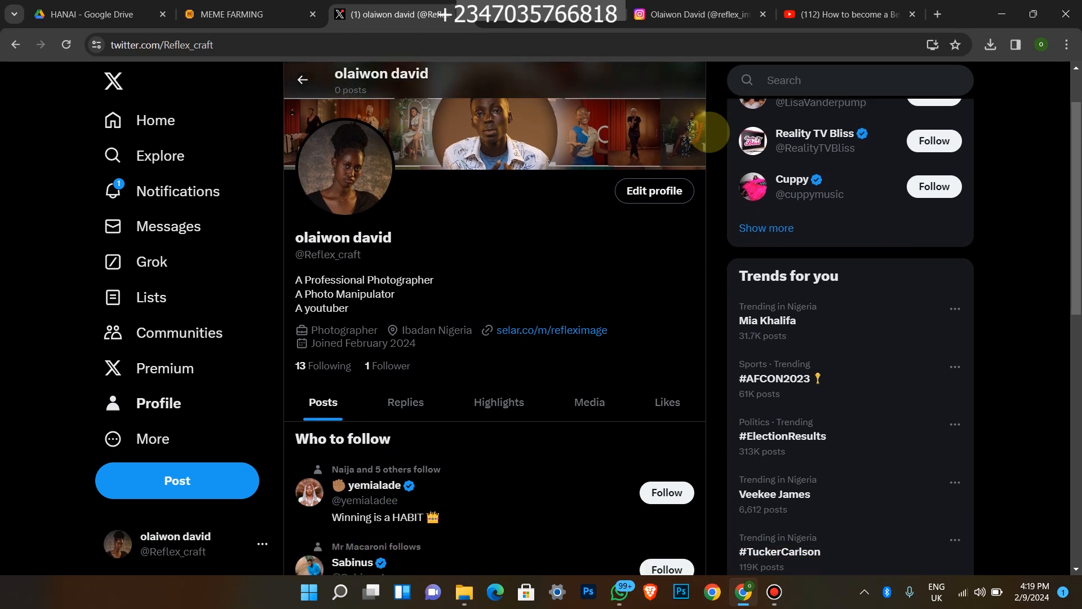
{"action": "scroll", "coordinate": [709, 132], "scroll_direction": "up", "scroll_amount": 1}
{"action": "scroll", "coordinate": [709, 132], "scroll_direction": "down", "scroll_amount": 6}
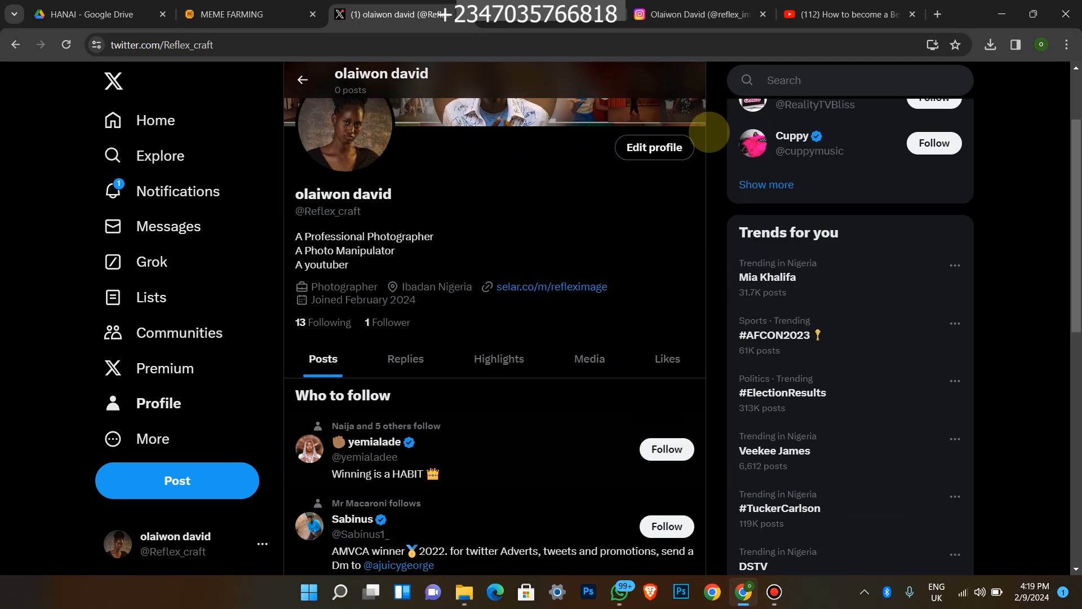
{"action": "scroll", "coordinate": [709, 132], "scroll_direction": "up", "scroll_amount": 5}
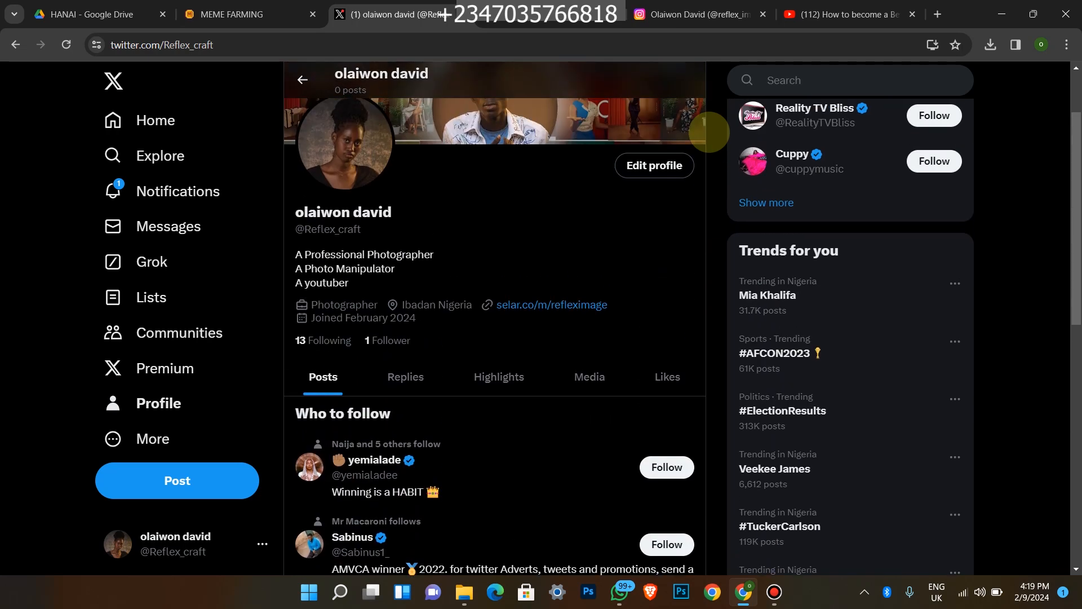
{"action": "scroll", "coordinate": [709, 132], "scroll_direction": "up", "scroll_amount": 1}
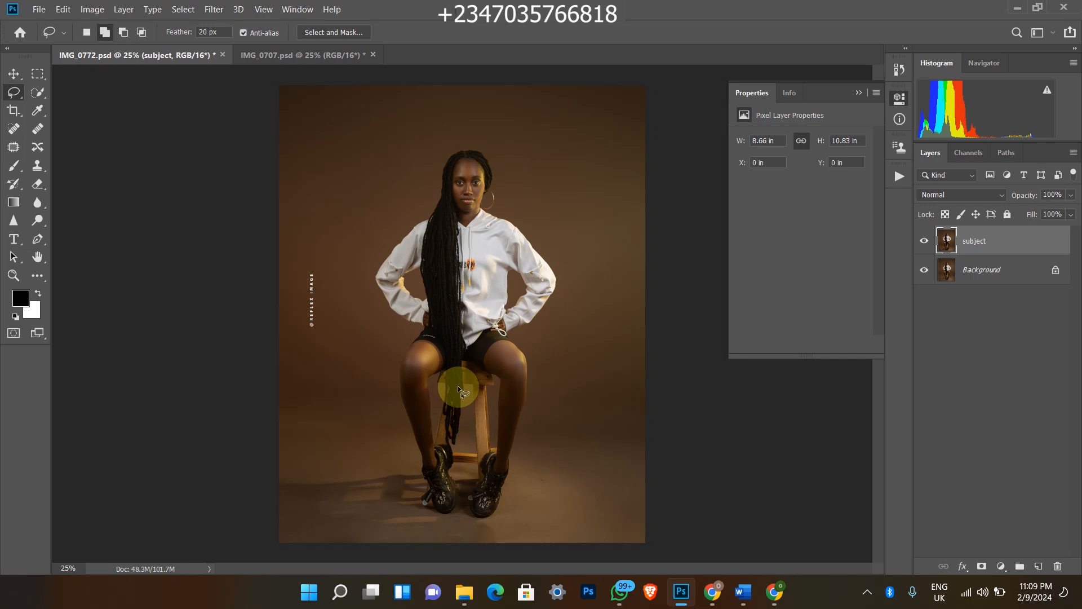
Back in Photoshop, load the saved channel outlining the seated woman and stool in IMG_0772.psd as a new selection.
{"action": "left_click", "coordinate": [183, 9]}
{"action": "left_click", "coordinate": [219, 289]}
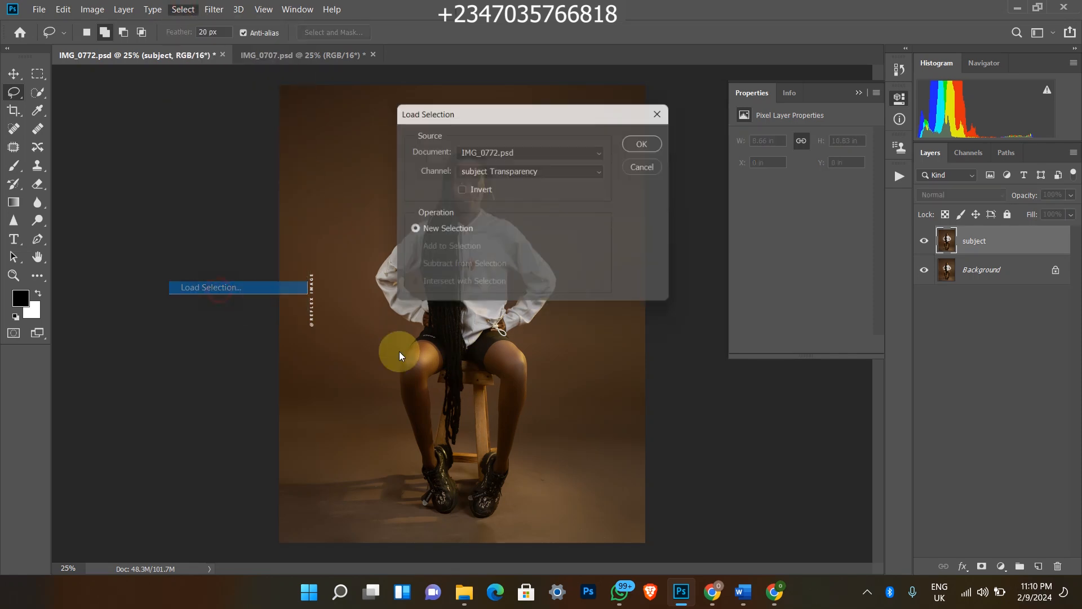
{"action": "left_click", "coordinate": [498, 171]}
{"action": "left_click", "coordinate": [496, 184]}
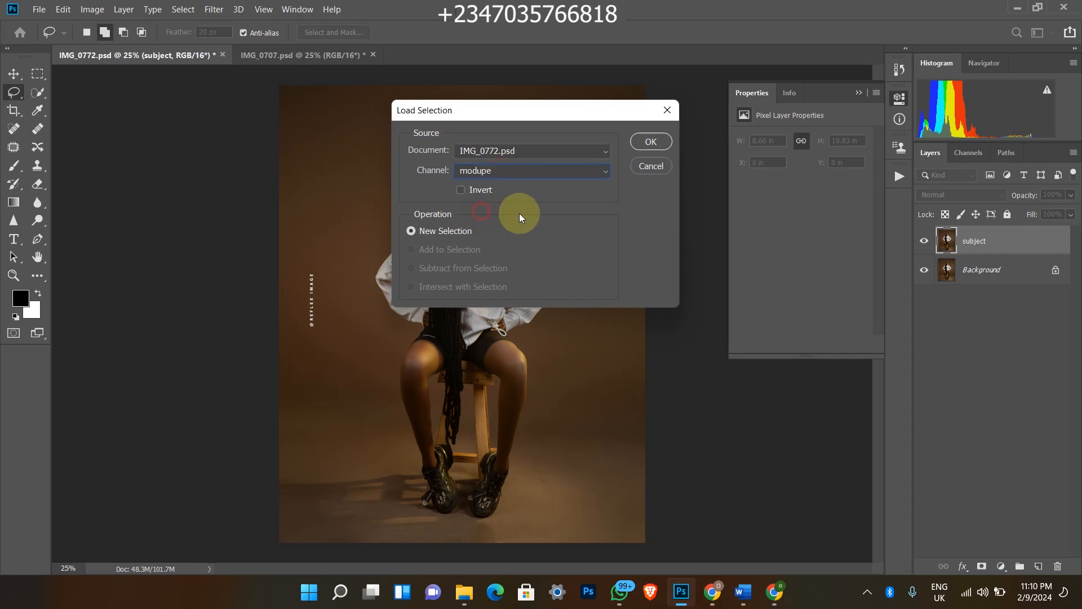
{"action": "left_click", "coordinate": [649, 139]}
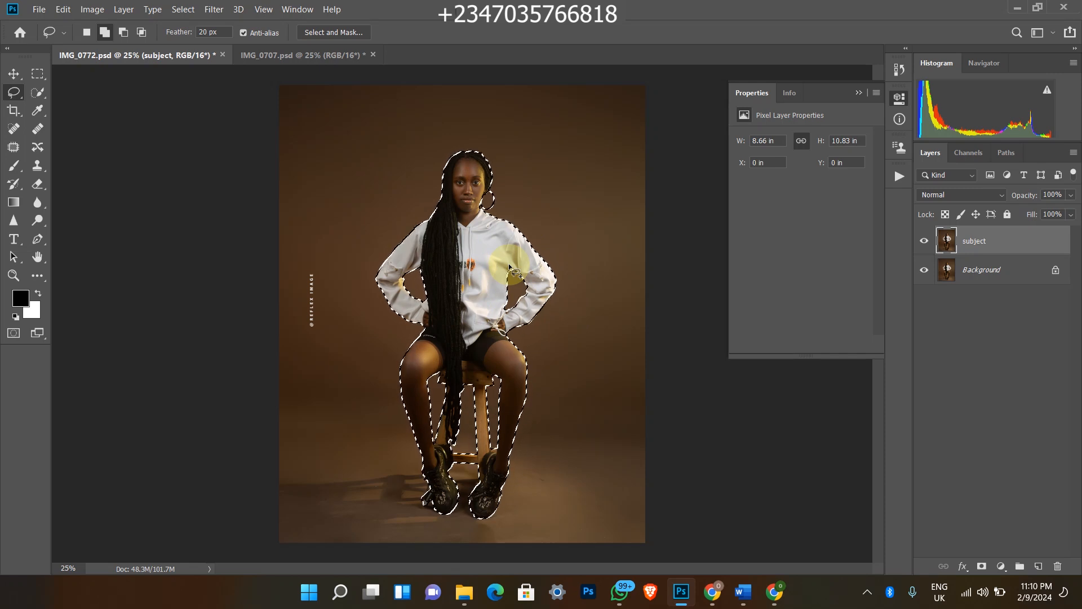
Feather the selection by 2 pixels, turn it into a layer mask on the subject layer, and check the cutout without the Background.
{"action": "right_click", "coordinate": [474, 273]}
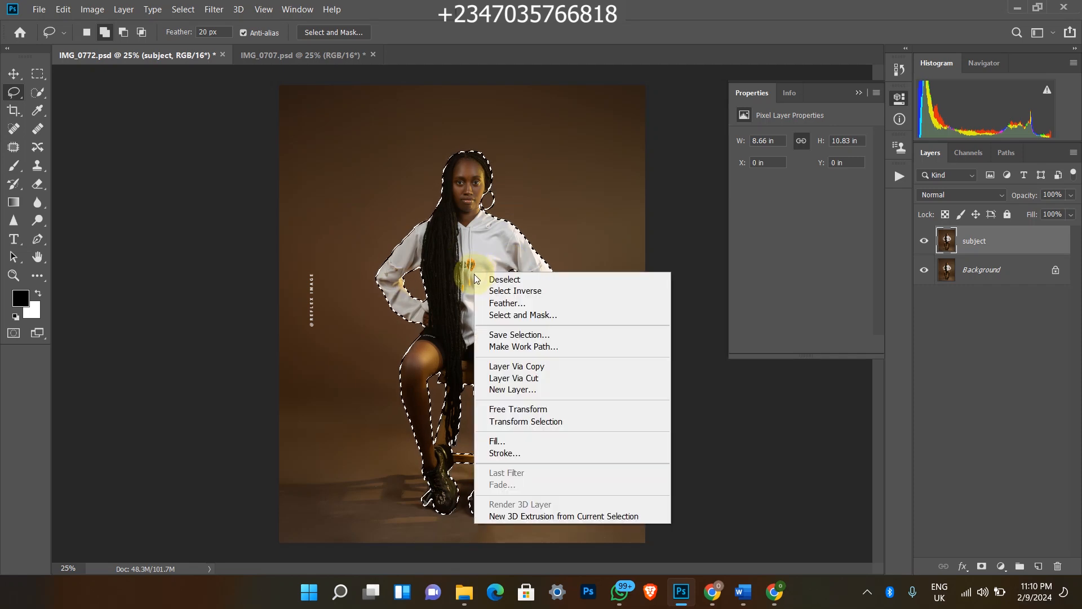
{"action": "left_click", "coordinate": [498, 305]}
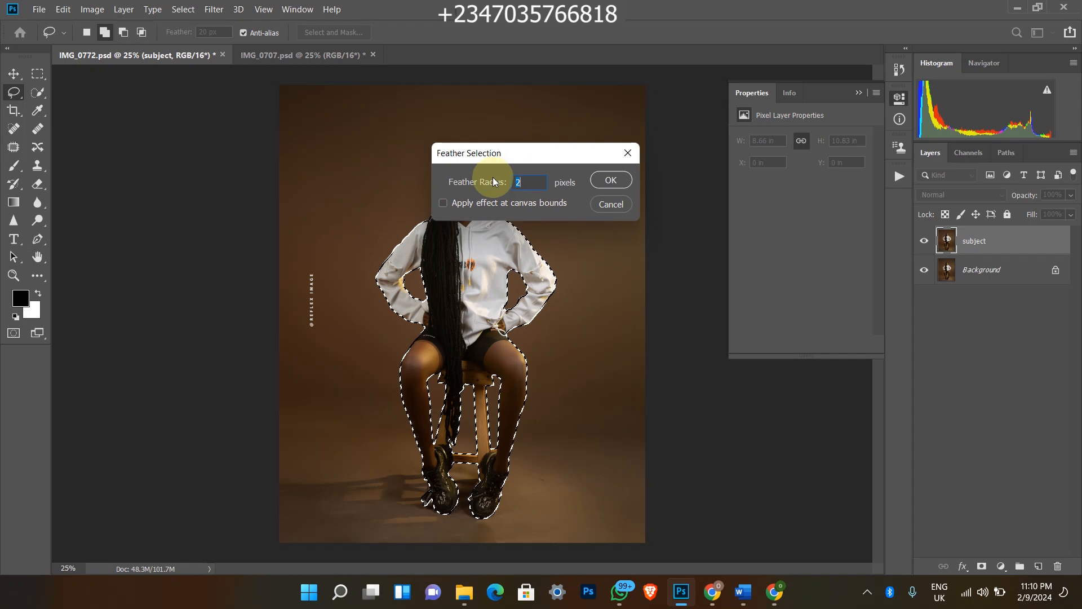
{"action": "key", "text": "Return"}
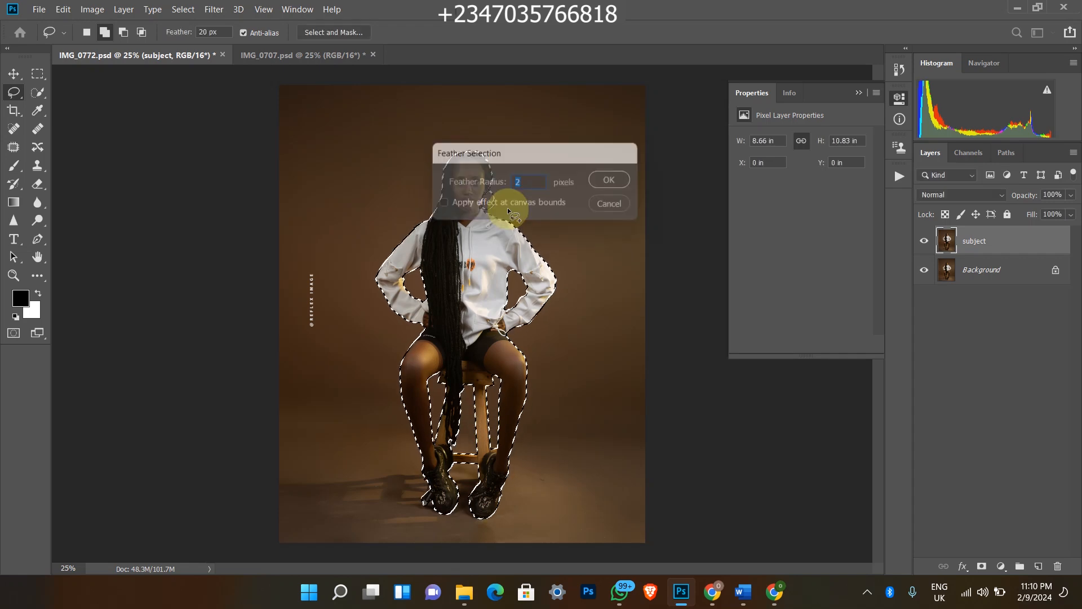
{"action": "left_click", "coordinate": [982, 565]}
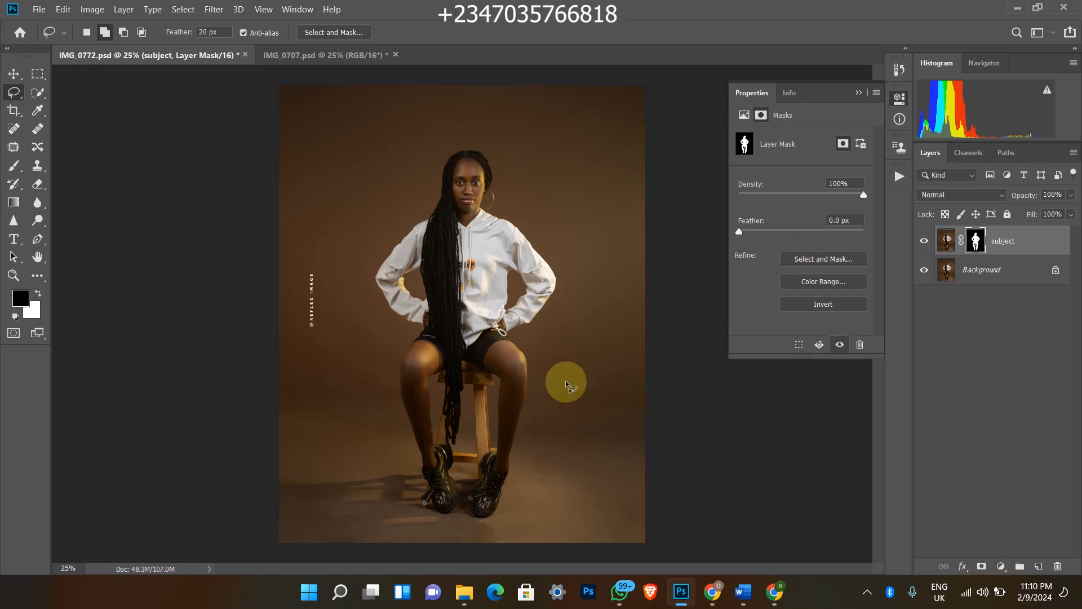
{"action": "left_click", "coordinate": [925, 270]}
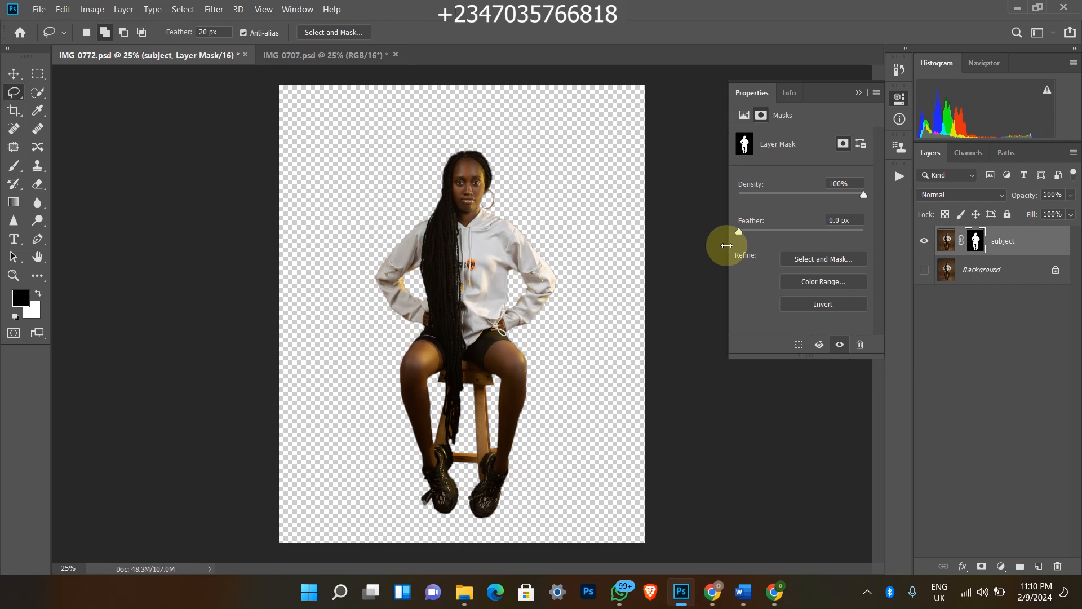
{"action": "left_click", "coordinate": [924, 270]}
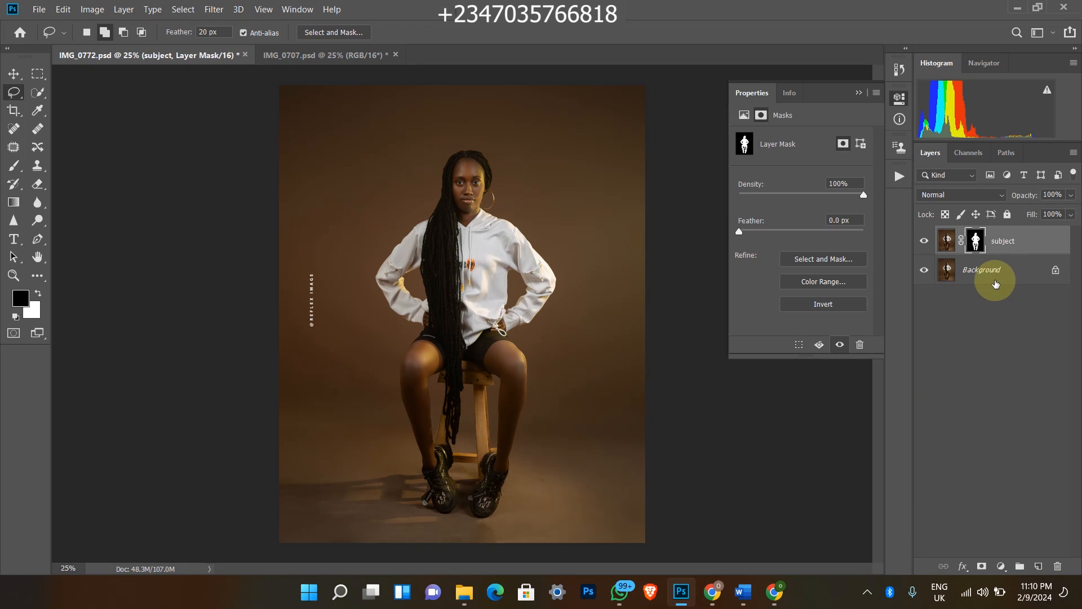
With the Background layer selected, switch to the reflex snoot folder in File Explorer and browse its images as extra large icons.
{"action": "left_click", "coordinate": [996, 283]}
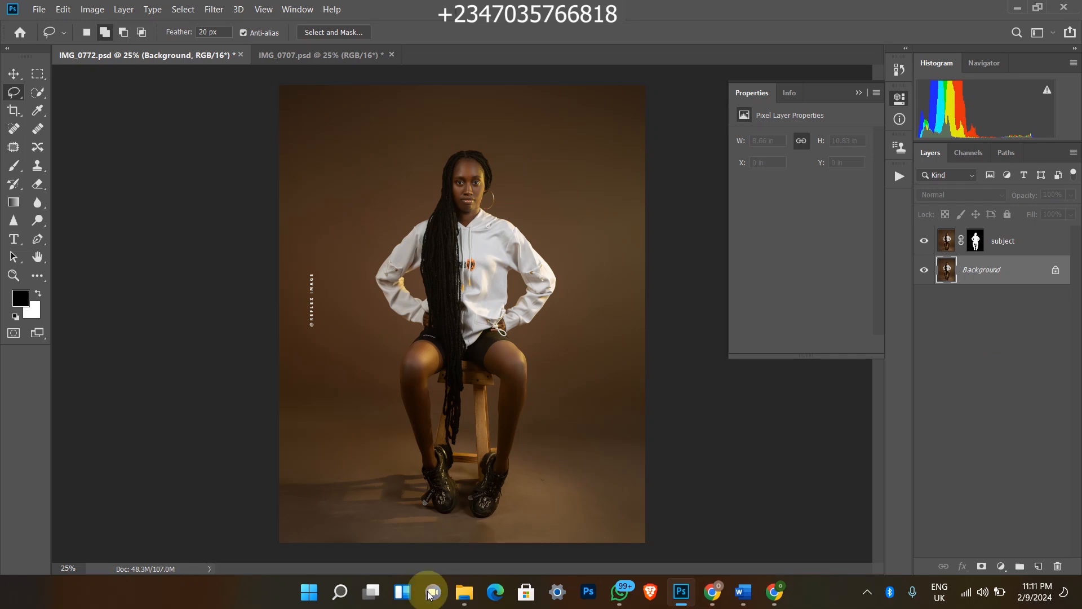
{"action": "mouse_move", "coordinate": [470, 598]}
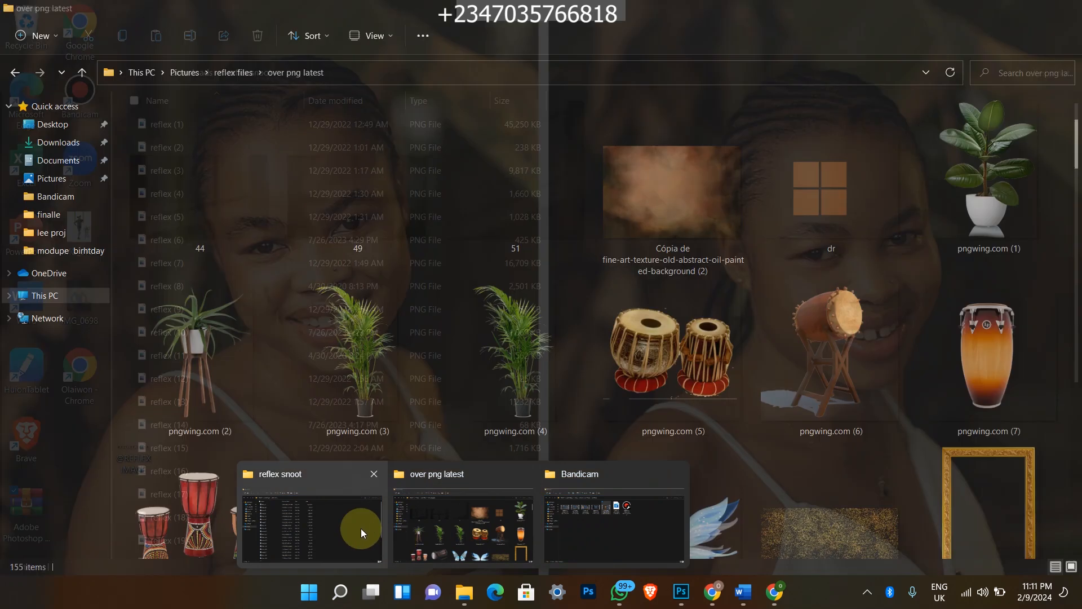
{"action": "left_click", "coordinate": [361, 530]}
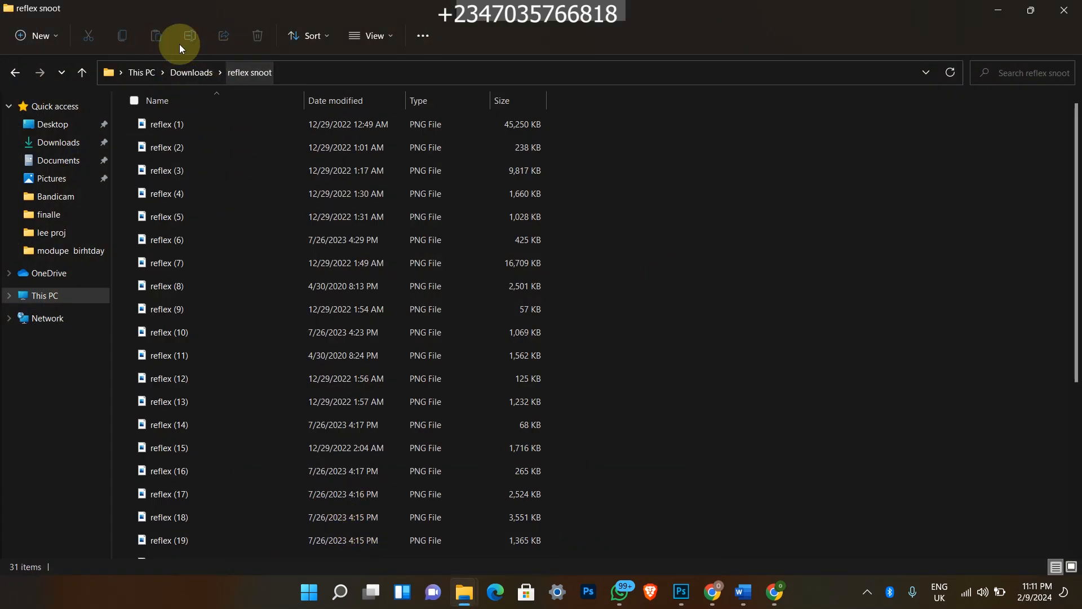
{"action": "left_click", "coordinate": [361, 38]}
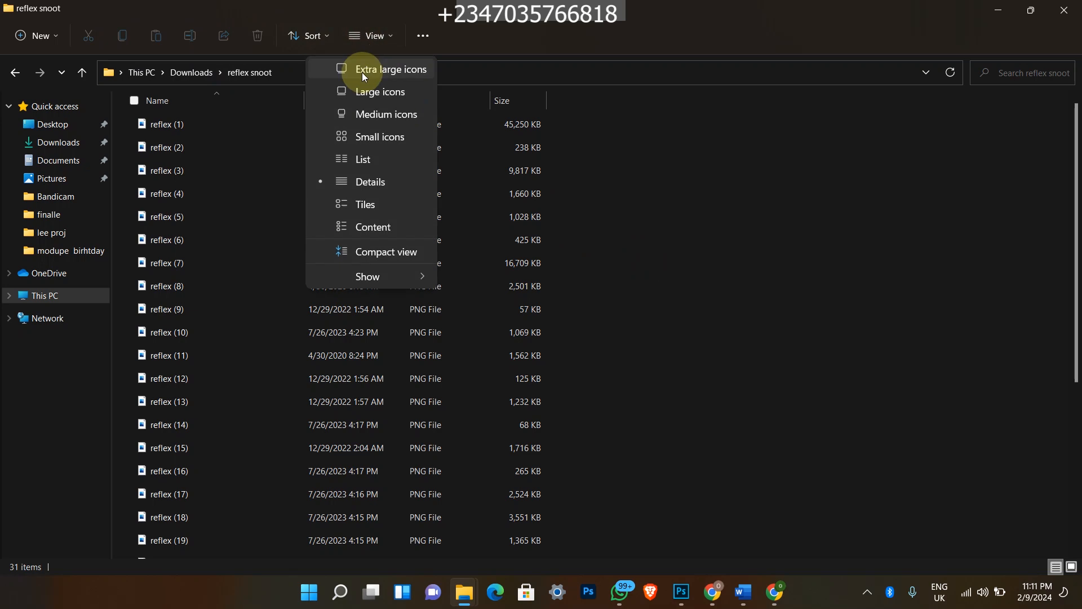
{"action": "left_click", "coordinate": [370, 73]}
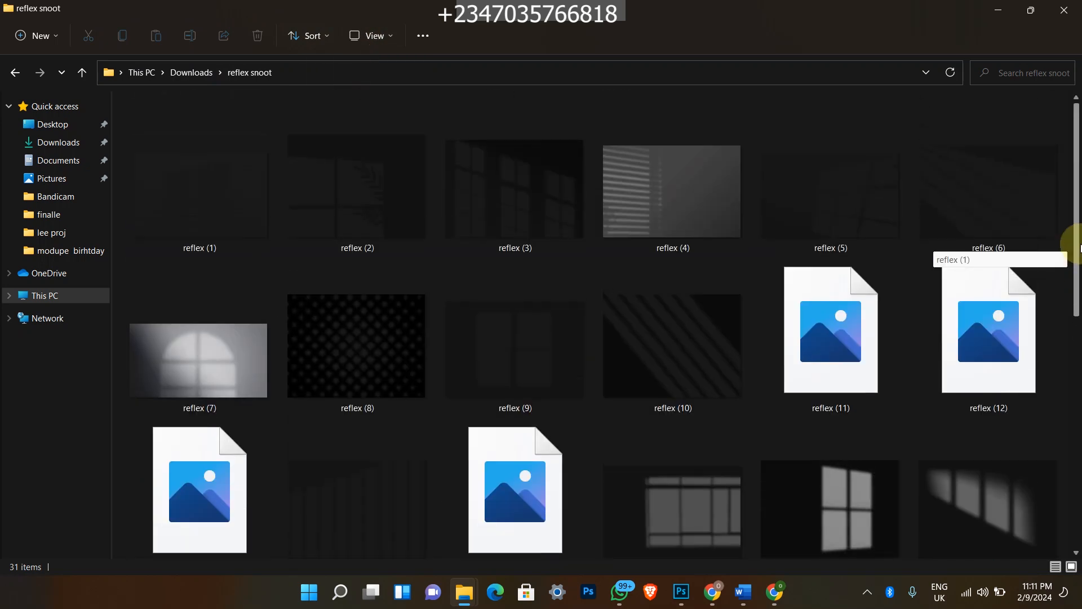
{"action": "left_click_drag", "start_coordinate": [1080, 245], "coordinate": [1031, 349]}
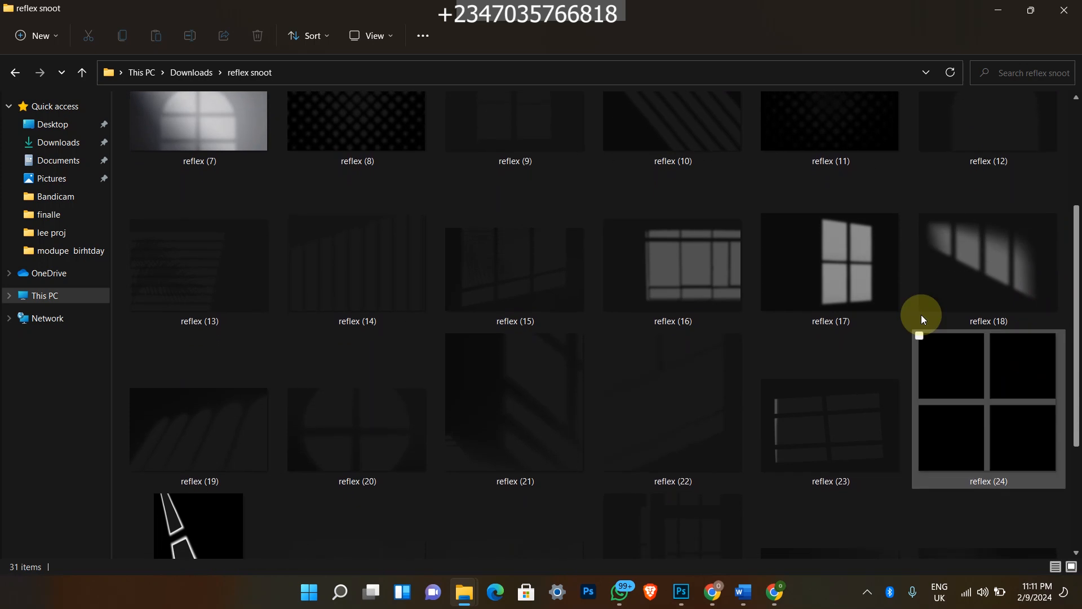
Place the reflex (15) window-shadow image from the folder into IMG_0772.psd, directly above the Background layer.
{"action": "left_click", "coordinate": [522, 277]}
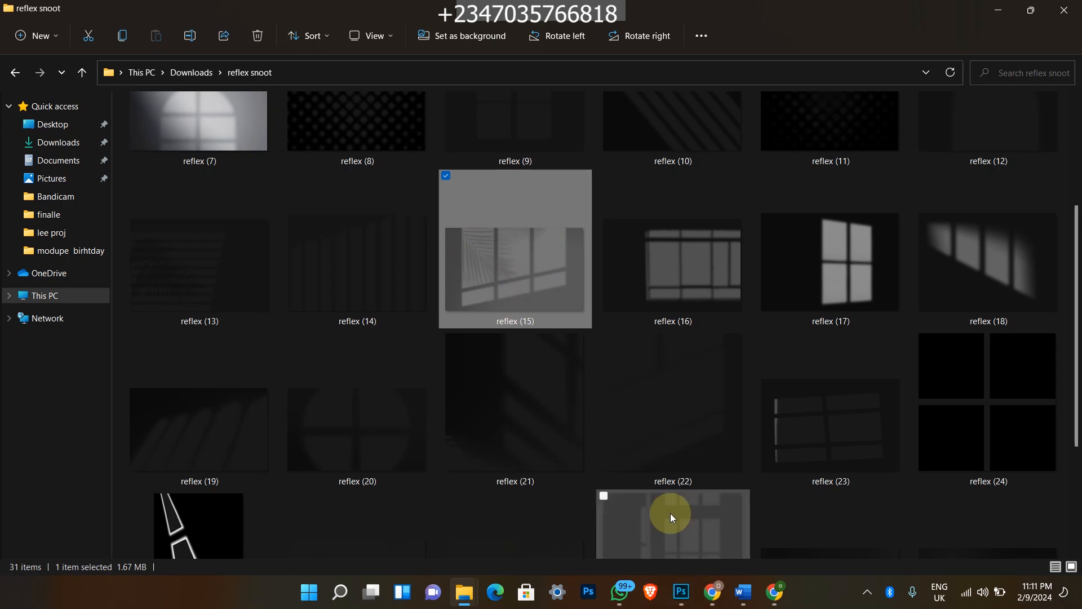
{"action": "left_click_drag", "start_coordinate": [493, 302], "coordinate": [681, 599]}
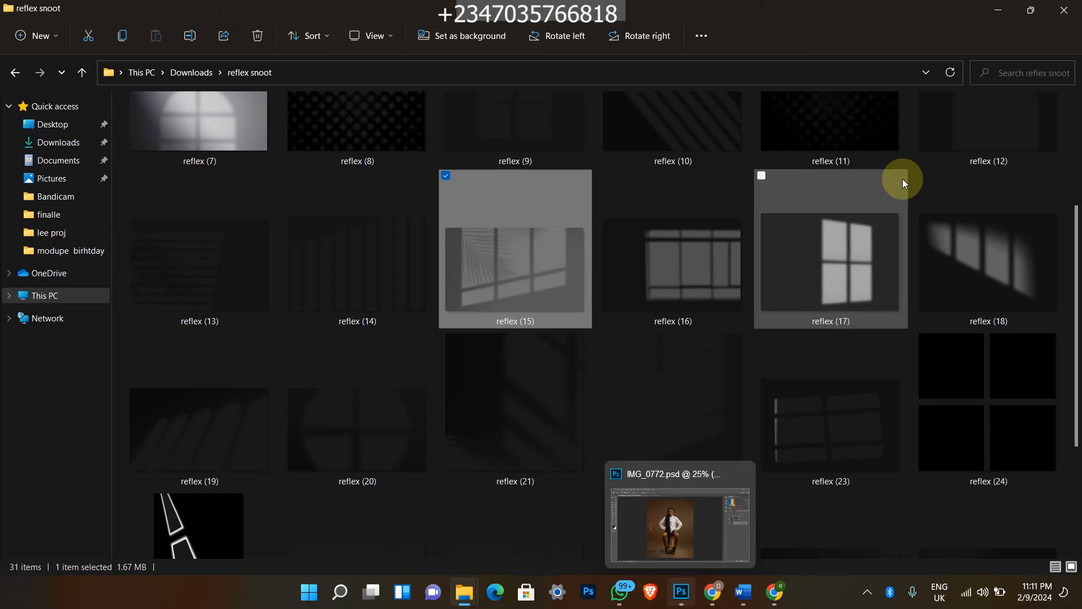
{"action": "left_click", "coordinate": [1041, 17]}
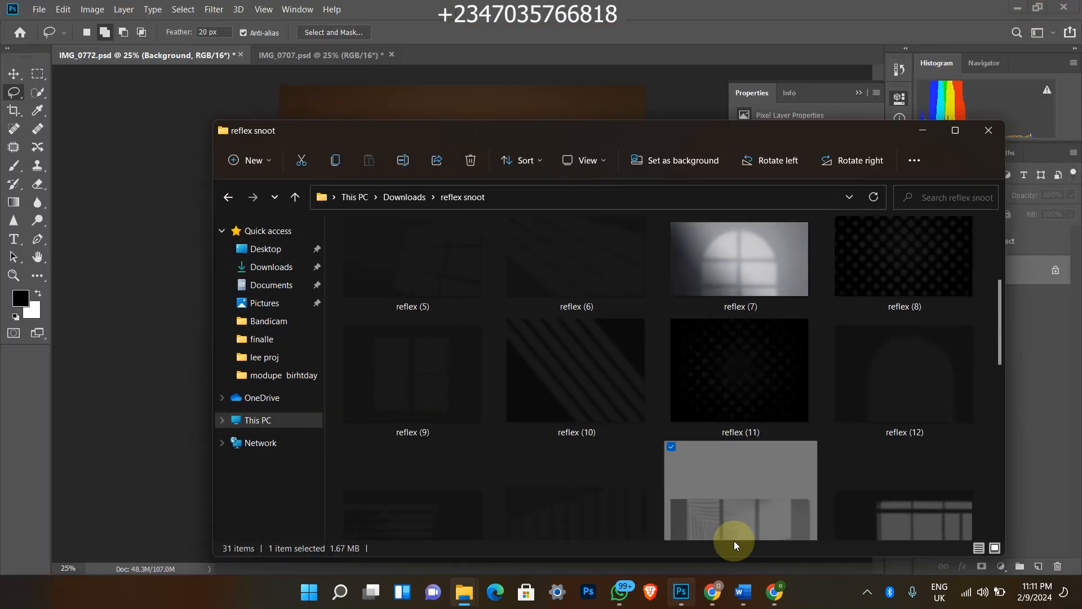
{"action": "left_click_drag", "start_coordinate": [735, 523], "coordinate": [369, 55]}
{"action": "left_click_drag", "start_coordinate": [410, 115], "coordinate": [409, 111]}
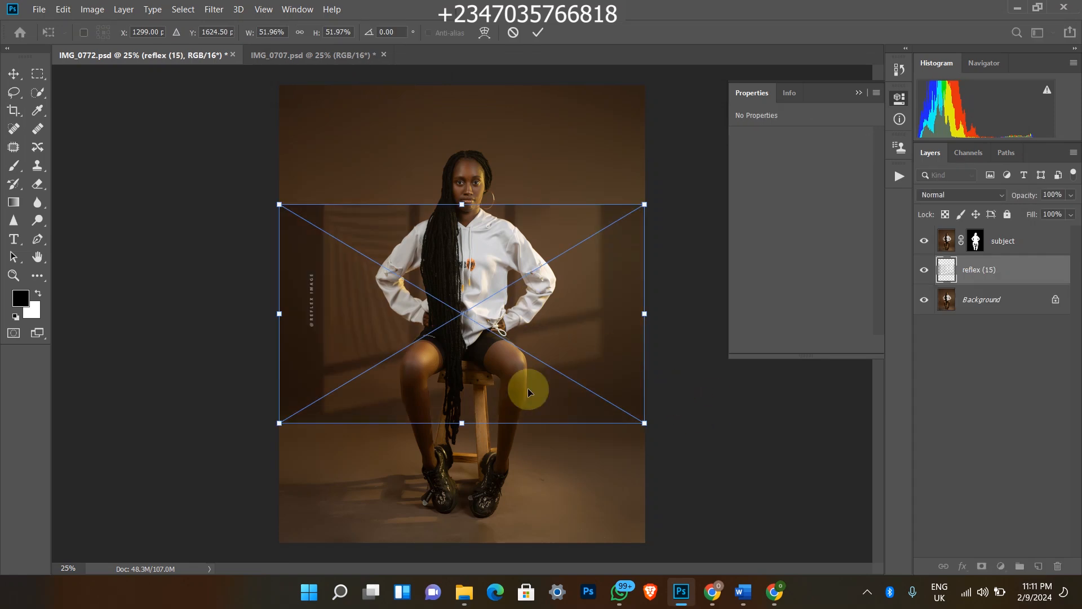
Scale the reflex (15) overlay to about 70% width and 89% height, and position it over the studio wall behind the woman.
{"action": "left_click_drag", "start_coordinate": [473, 209], "coordinate": [480, 141]}
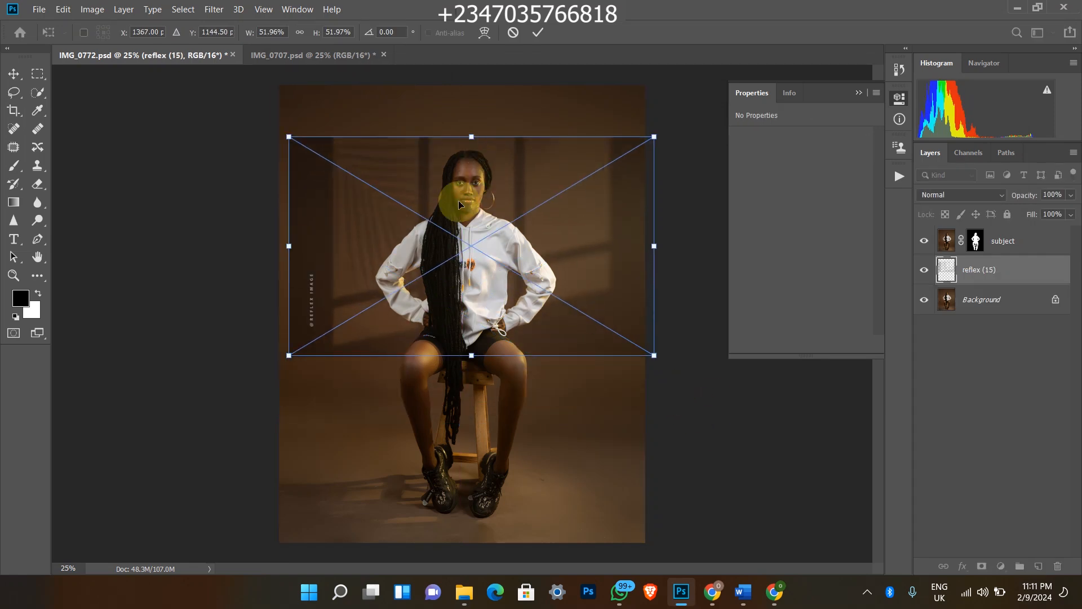
{"action": "left_click_drag", "start_coordinate": [274, 243], "coordinate": [106, 244]}
{"action": "left_click_drag", "start_coordinate": [654, 246], "coordinate": [672, 246]}
{"action": "left_click_drag", "start_coordinate": [479, 238], "coordinate": [536, 233]}
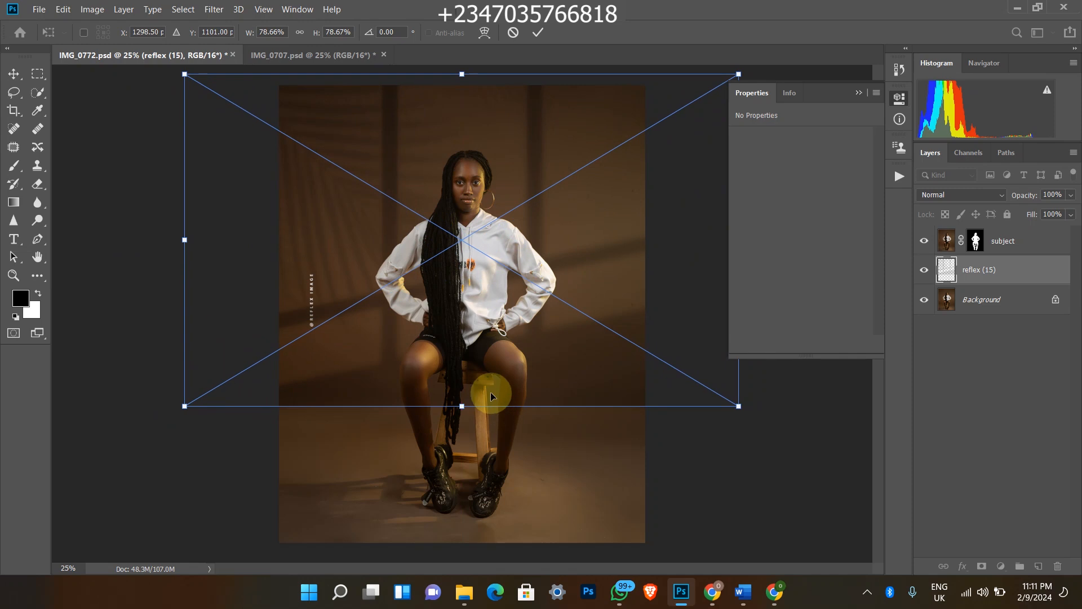
{"action": "left_click_drag", "start_coordinate": [184, 239], "coordinate": [244, 238]}
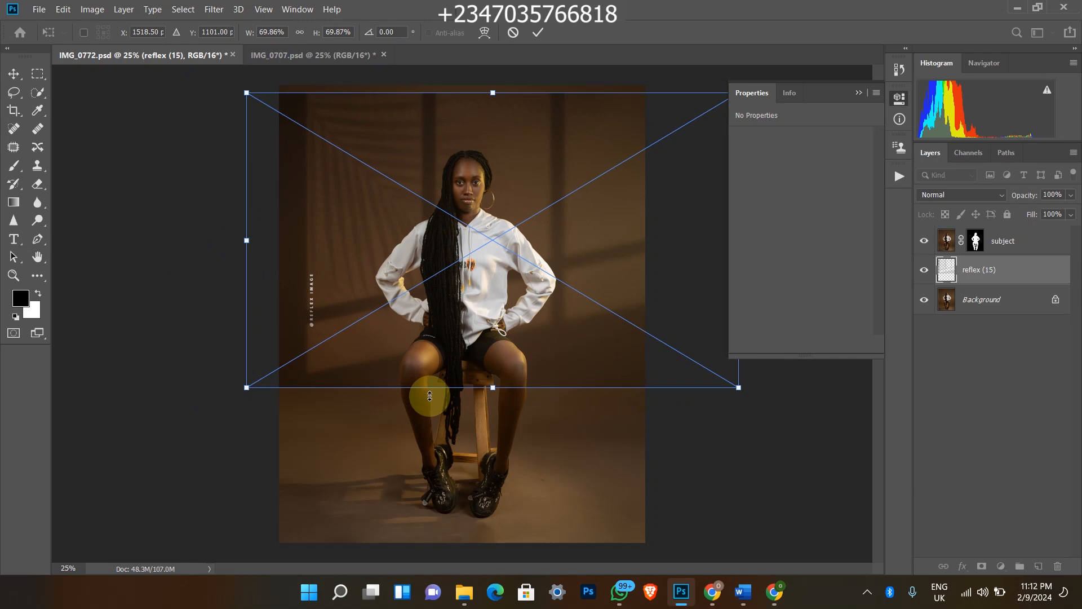
{"action": "left_click_drag", "start_coordinate": [490, 395], "coordinate": [469, 458]}
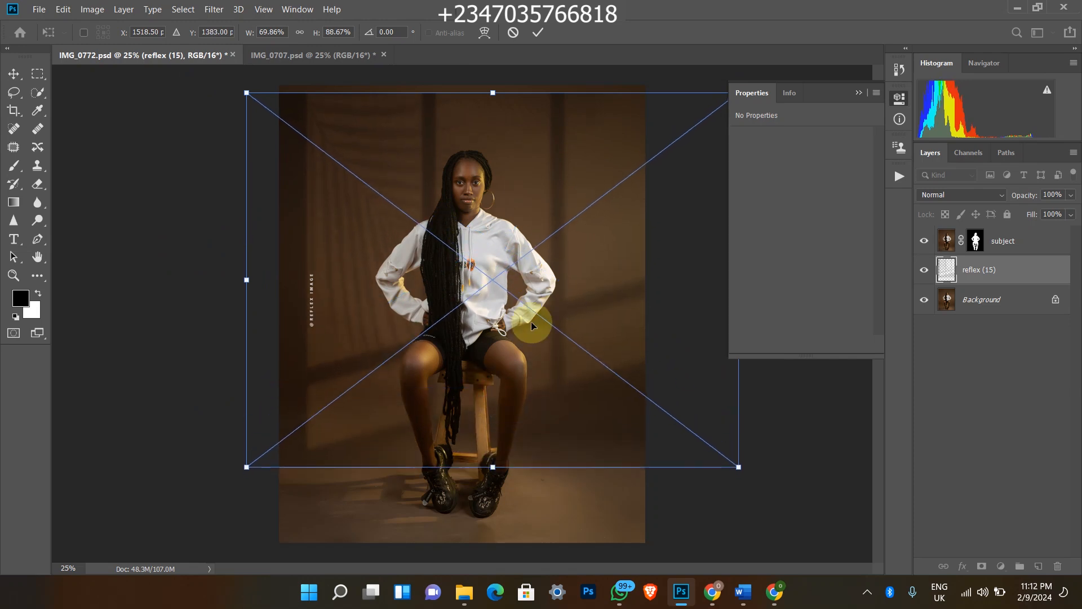
{"action": "mouse_move", "coordinate": [531, 321]}
{"action": "left_mouse_down"}
{"action": "mouse_move", "coordinate": [504, 315]}
{"action": "mouse_move", "coordinate": [512, 330]}
{"action": "left_mouse_up"}
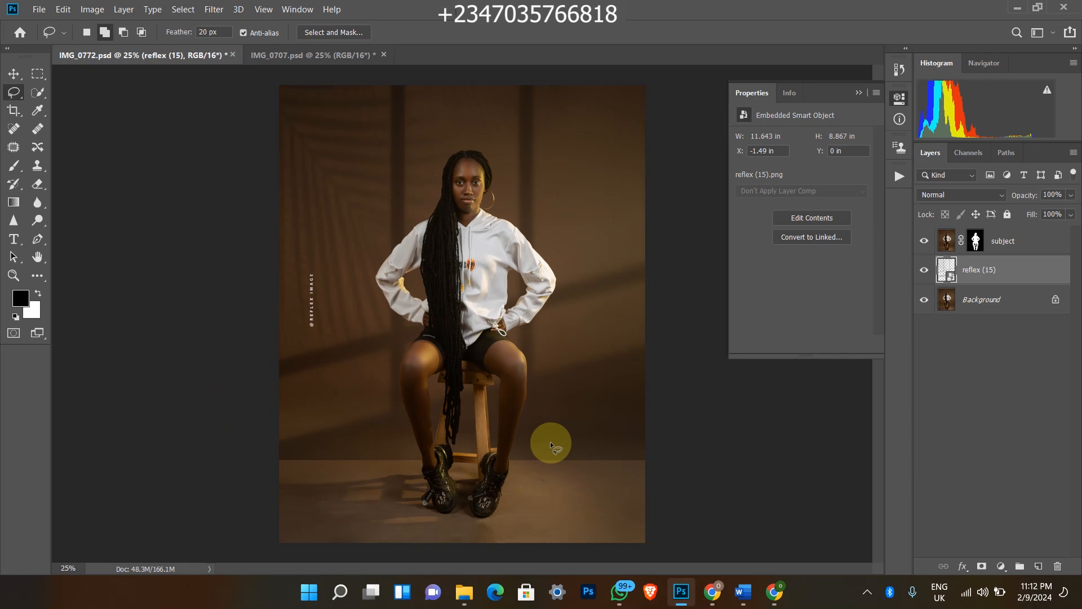
Add a layer mask to reflex (15) and fade its lower edge into the floor with an upward black-to-transparent gradient.
{"action": "left_click", "coordinate": [982, 566]}
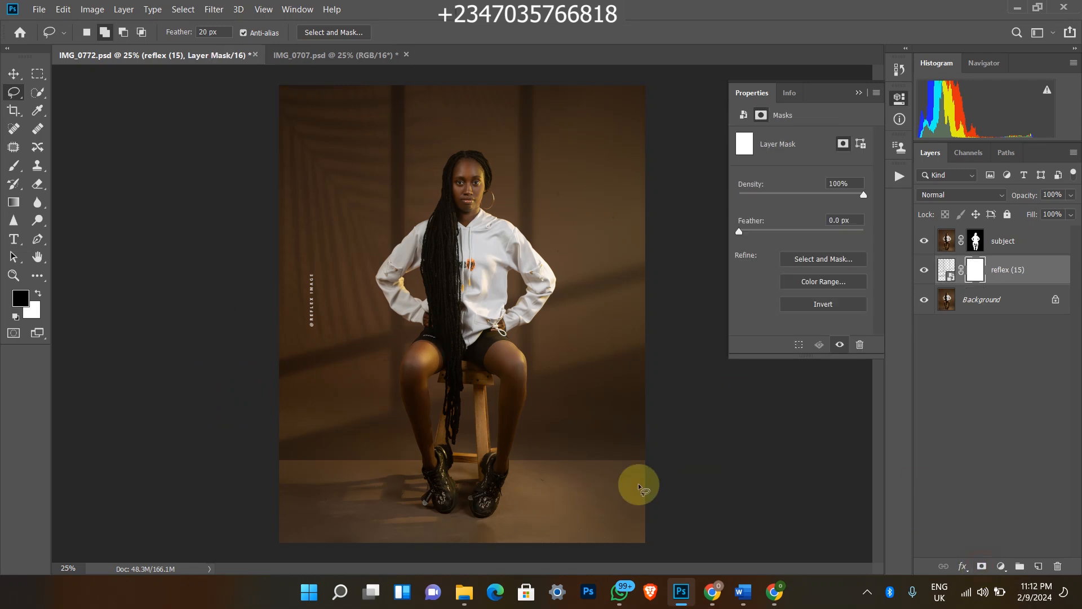
{"action": "left_click", "coordinate": [15, 203]}
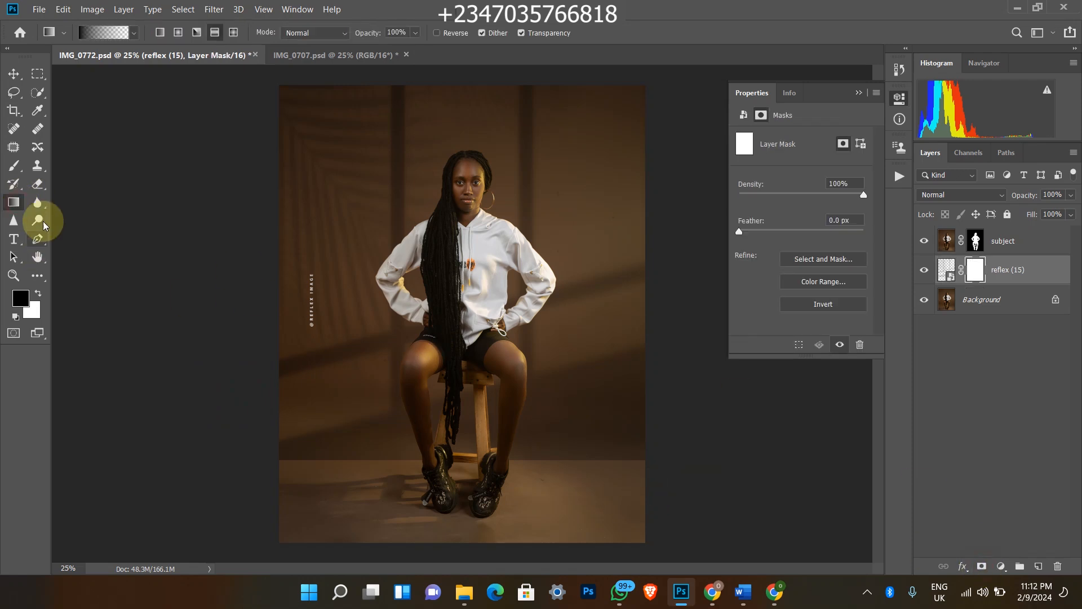
{"action": "left_click", "coordinate": [134, 32]}
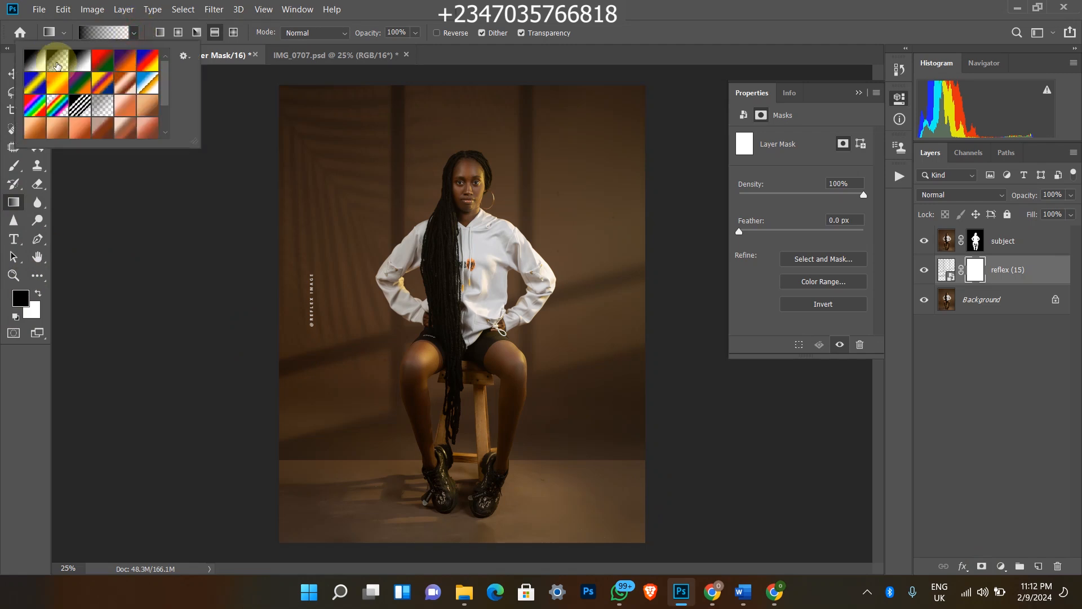
{"action": "left_click", "coordinate": [425, 501]}
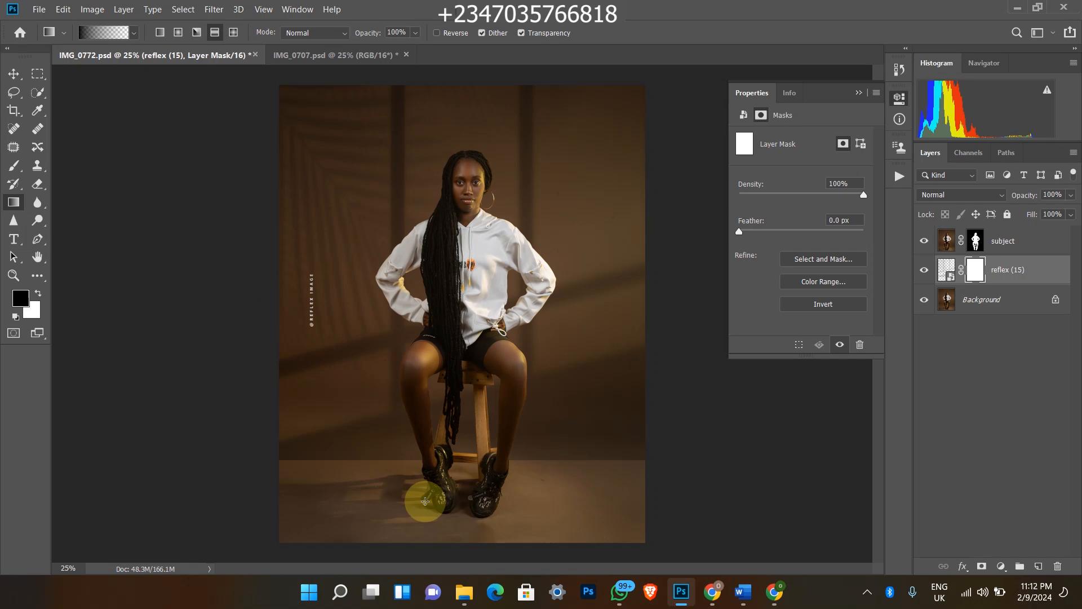
{"action": "left_click_drag", "start_coordinate": [462, 515], "coordinate": [461, 462]}
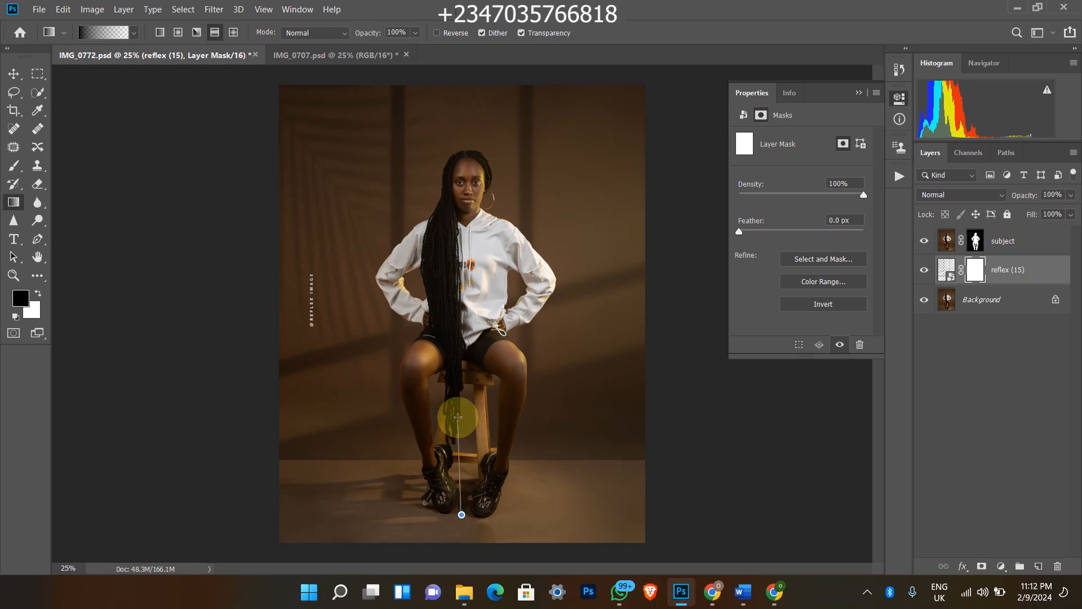
{"action": "left_click_drag", "start_coordinate": [462, 380], "coordinate": [462, 318]}
{"action": "left_click_drag", "start_coordinate": [461, 510], "coordinate": [459, 332]}
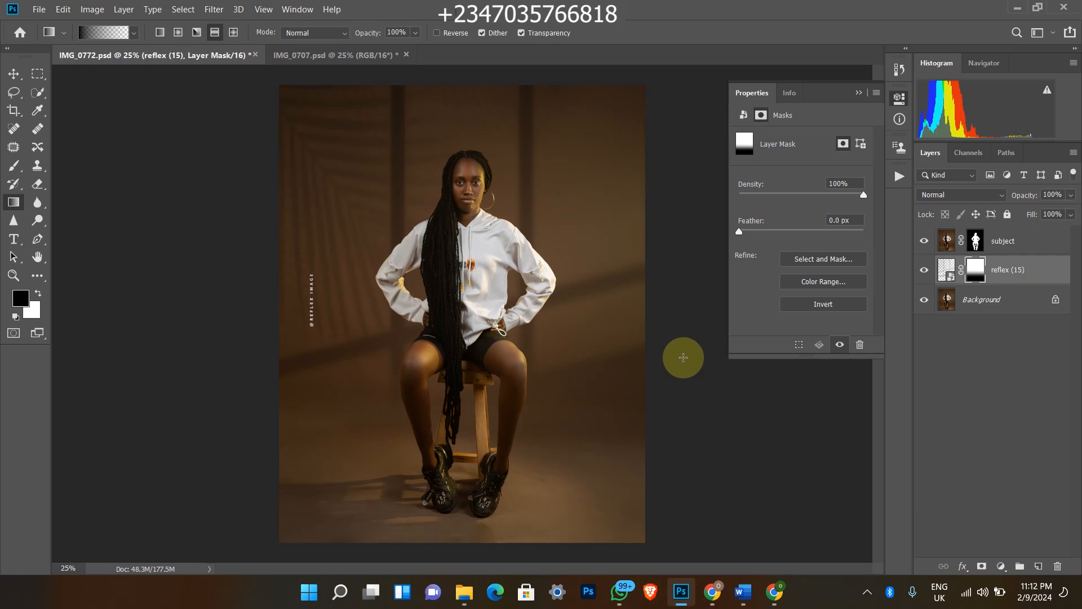
Apply a Gaussian Blur with a radius of 8.0 pixels to the image content of the reflex (15) layer.
{"action": "left_click", "coordinate": [944, 279]}
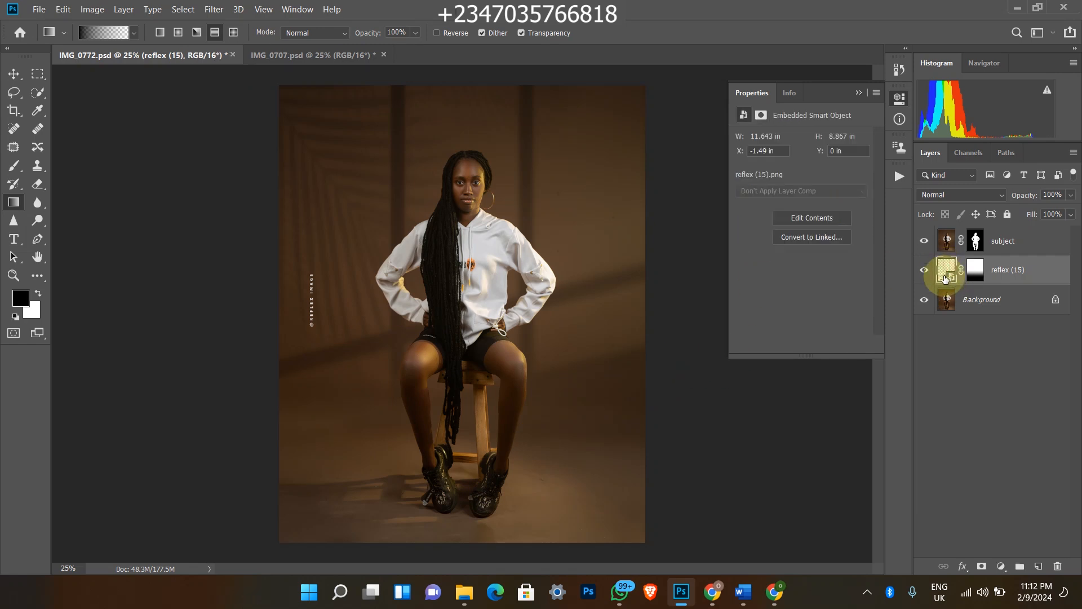
{"action": "left_click", "coordinate": [214, 9]}
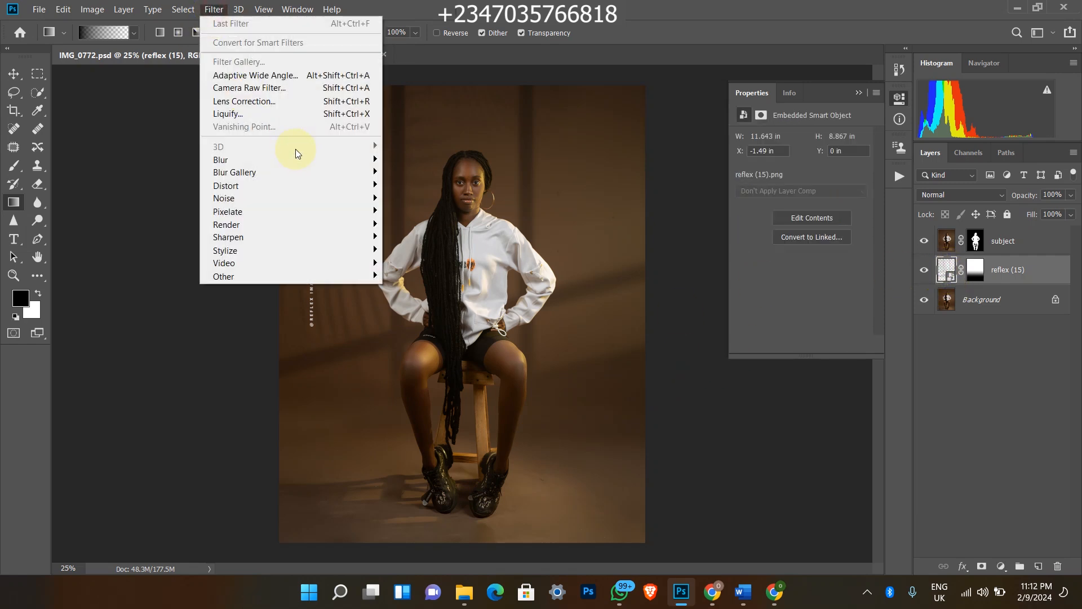
{"action": "mouse_move", "coordinate": [297, 158]}
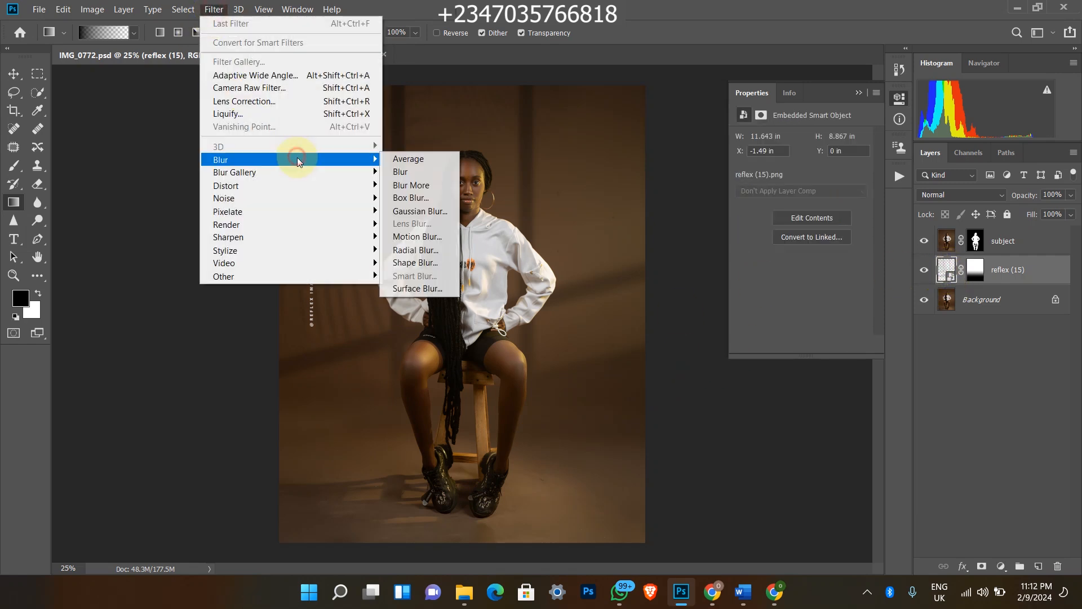
{"action": "left_click", "coordinate": [414, 212]}
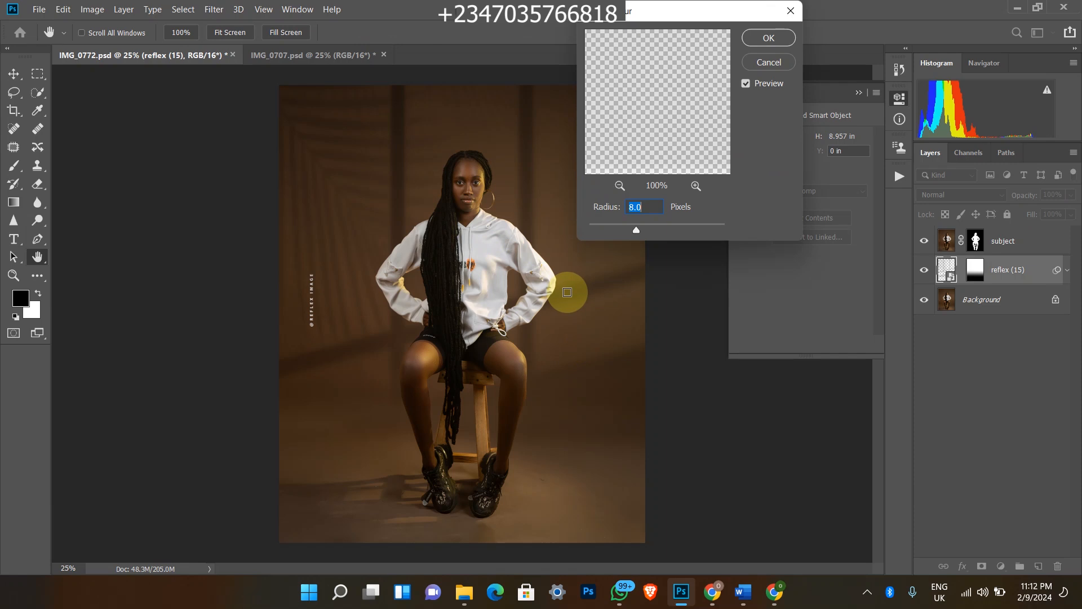
{"action": "key", "text": "Return"}
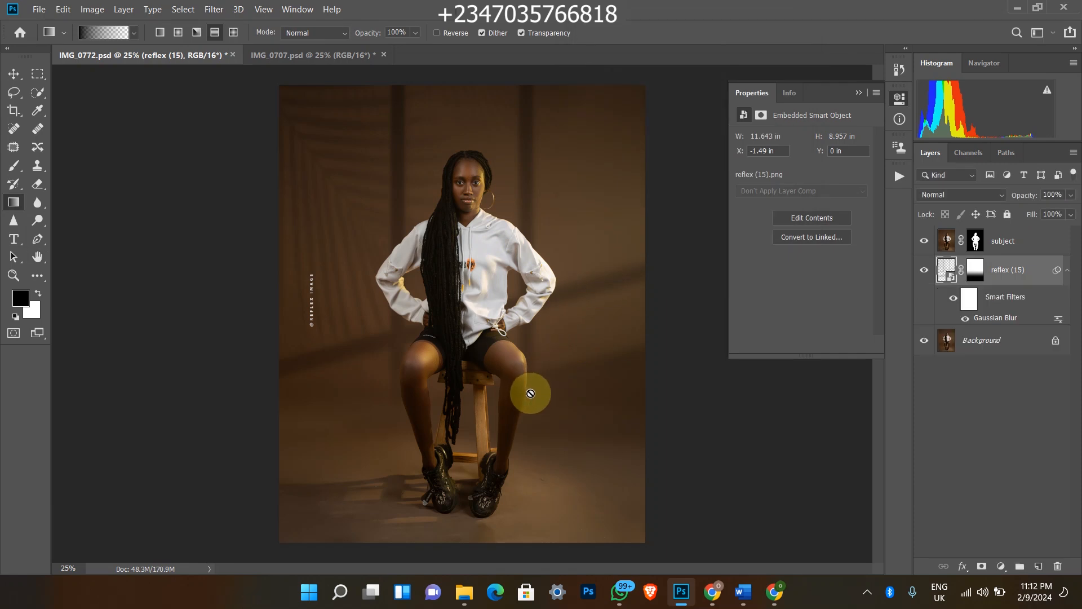
Compare the photo with and without the reflex (15) overlay, and lower the layer's opacity to 60%.
{"action": "left_click", "coordinate": [924, 270]}
{"action": "left_click", "coordinate": [923, 272]}
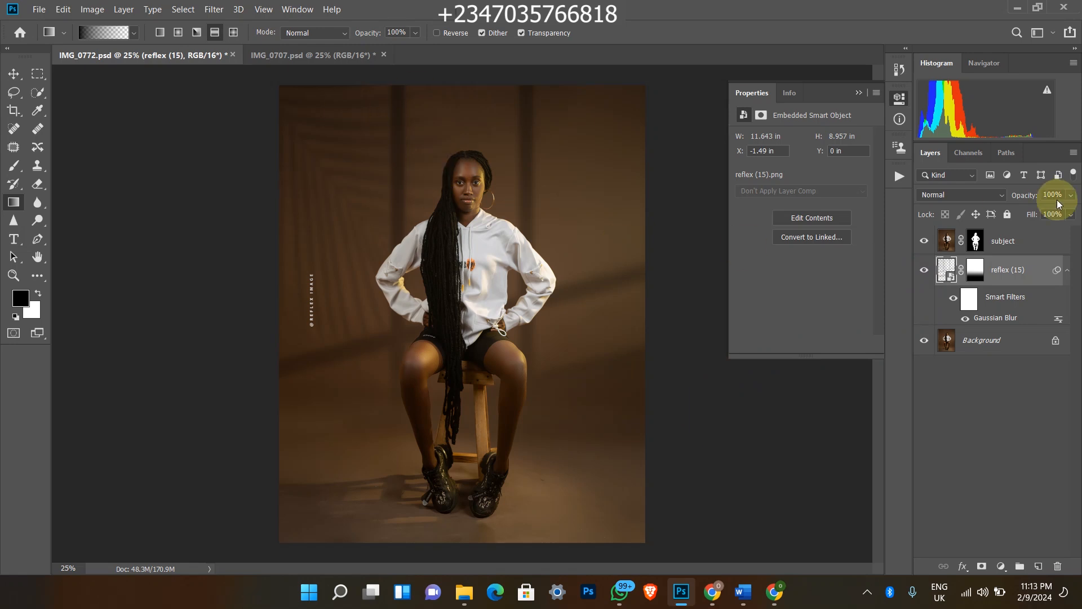
{"action": "left_click_drag", "start_coordinate": [1048, 212], "coordinate": [1044, 246]}
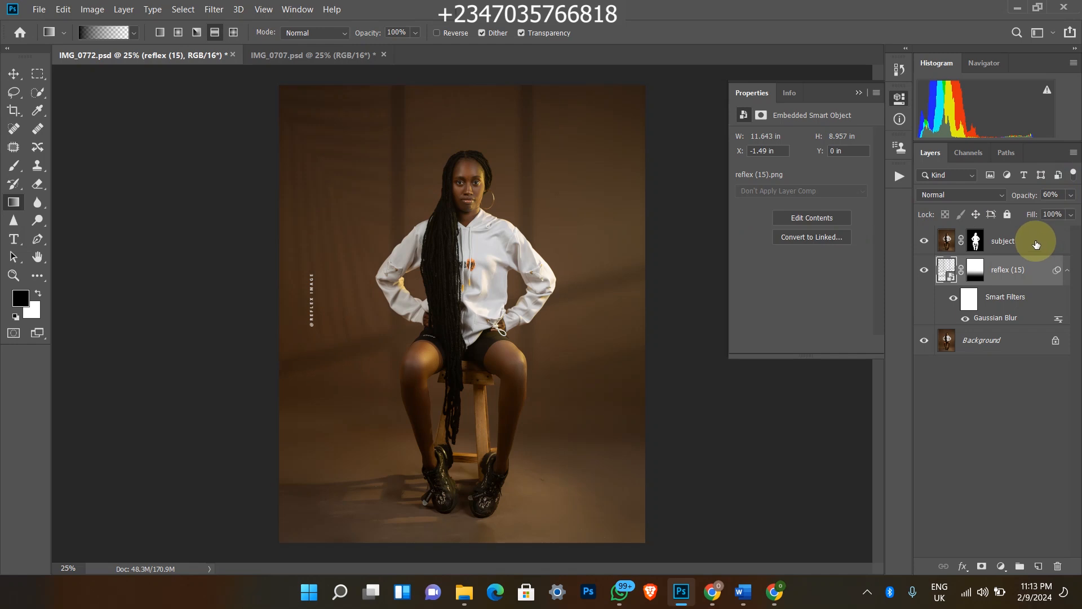
Look through the window-shadow overlay images in the reflex snoot folder, and minimise the folder window.
{"action": "mouse_move", "coordinate": [464, 590]}
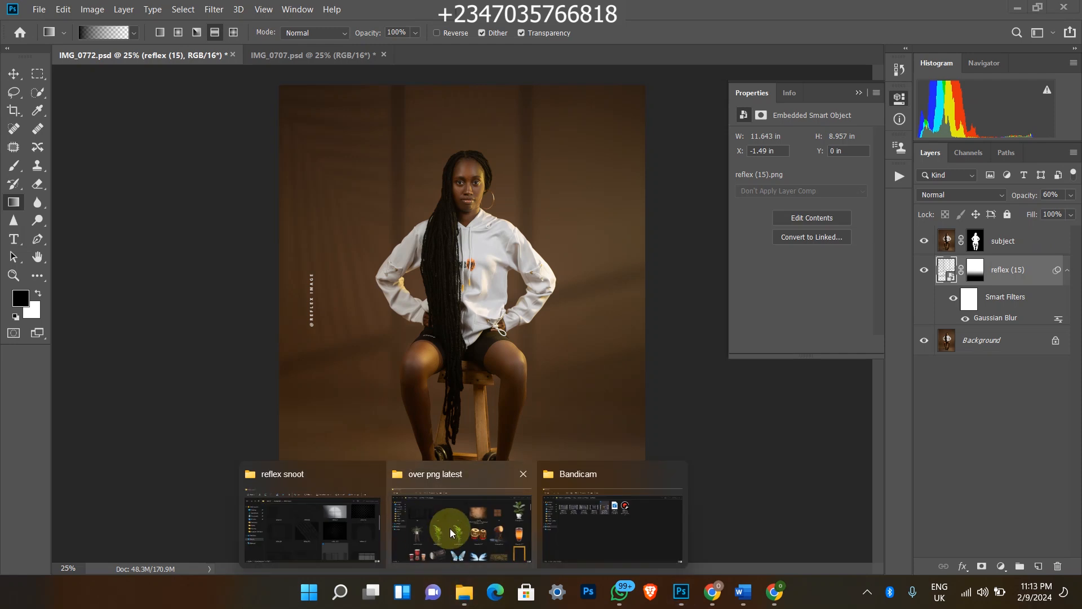
{"action": "left_click", "coordinate": [333, 526]}
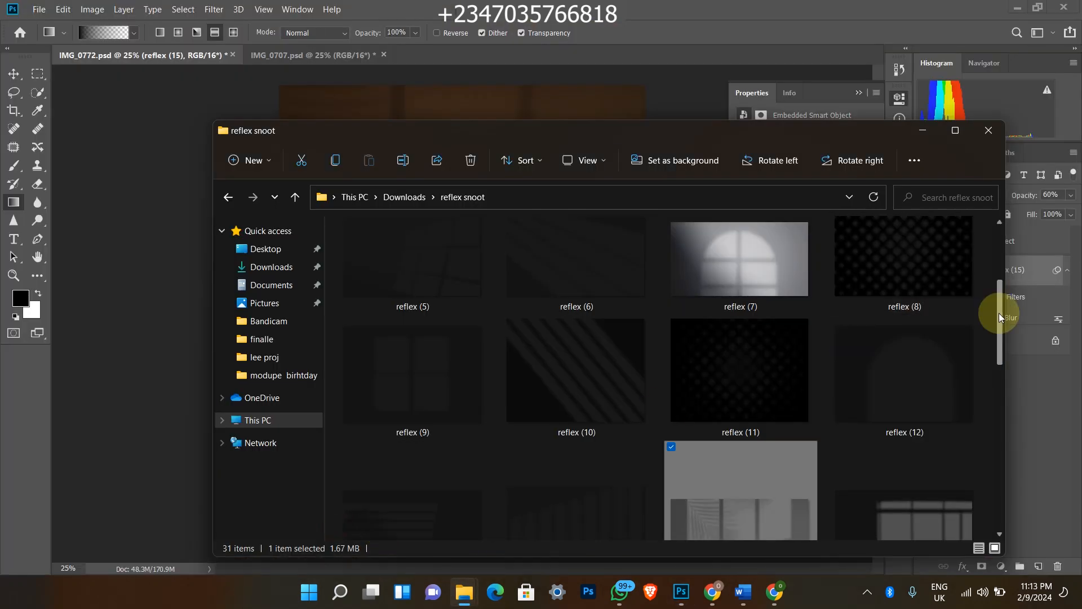
{"action": "left_click_drag", "start_coordinate": [999, 316], "coordinate": [969, 232]}
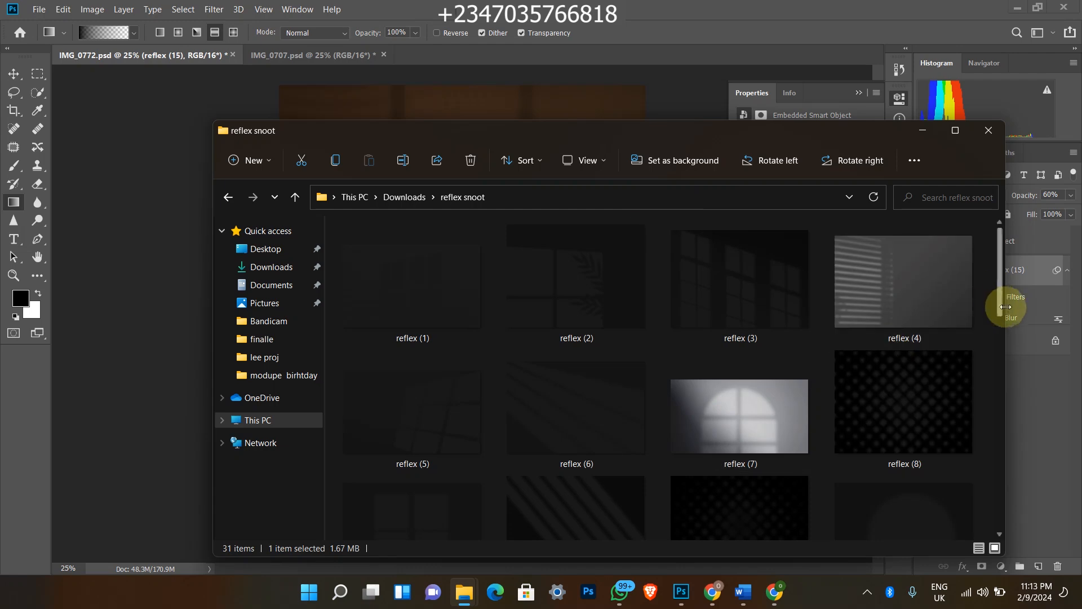
{"action": "mouse_move", "coordinate": [1002, 306]}
{"action": "left_mouse_down"}
{"action": "mouse_move", "coordinate": [995, 390]}
{"action": "mouse_move", "coordinate": [1009, 522]}
{"action": "mouse_move", "coordinate": [1000, 269]}
{"action": "mouse_move", "coordinate": [1004, 517]}
{"action": "mouse_move", "coordinate": [999, 292]}
{"action": "mouse_move", "coordinate": [1003, 421]}
{"action": "mouse_move", "coordinate": [1030, 509]}
{"action": "mouse_move", "coordinate": [1008, 475]}
{"action": "mouse_move", "coordinate": [1006, 296]}
{"action": "left_mouse_up"}
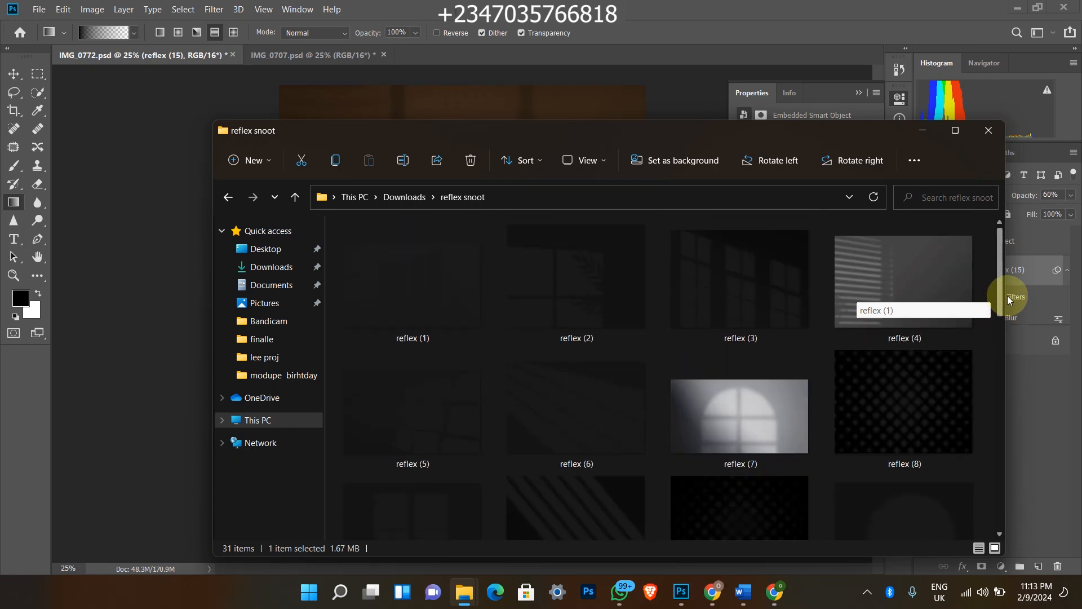
{"action": "left_click", "coordinate": [923, 131]}
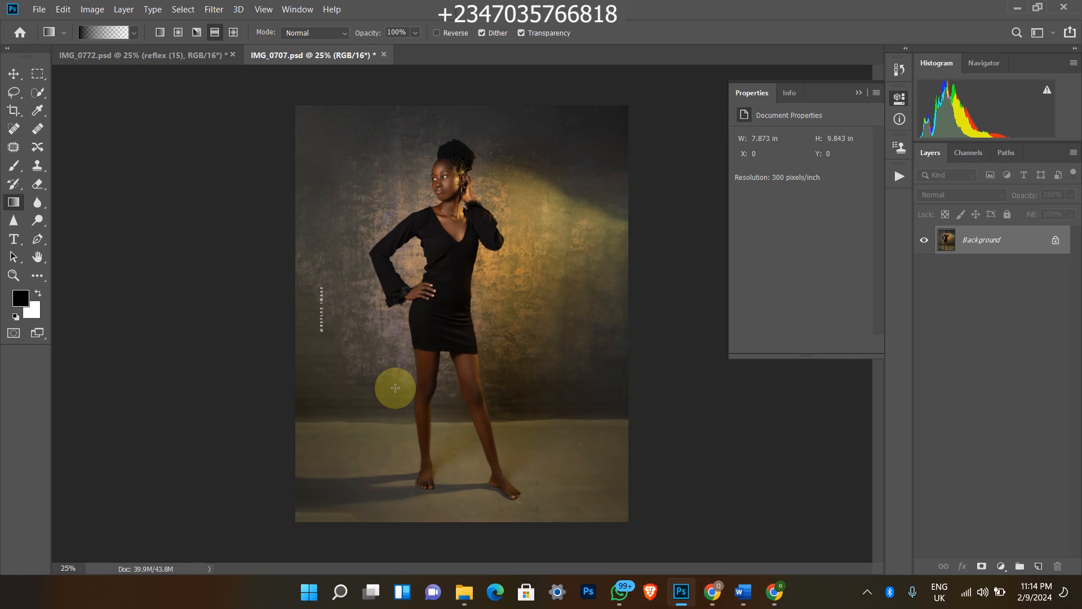
Duplicate the Background layer of IMG_0707.psd, mask the standing woman on the copy with Select Subject, and check the cut-out without the background.
{"action": "key", "text": "ctrl+j"}
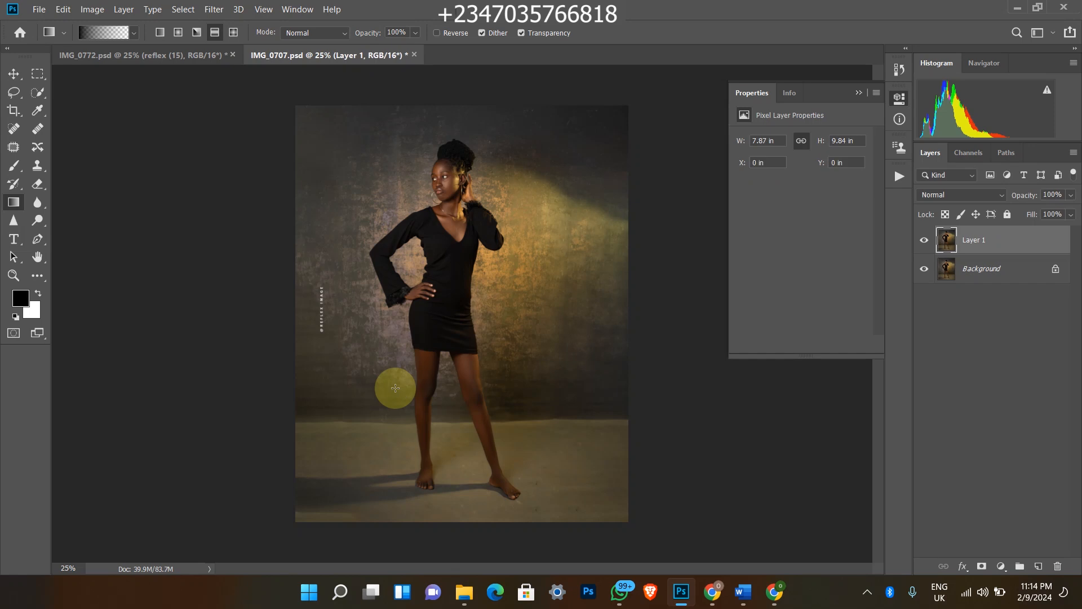
{"action": "left_click", "coordinate": [38, 91]}
{"action": "left_click", "coordinate": [370, 32]}
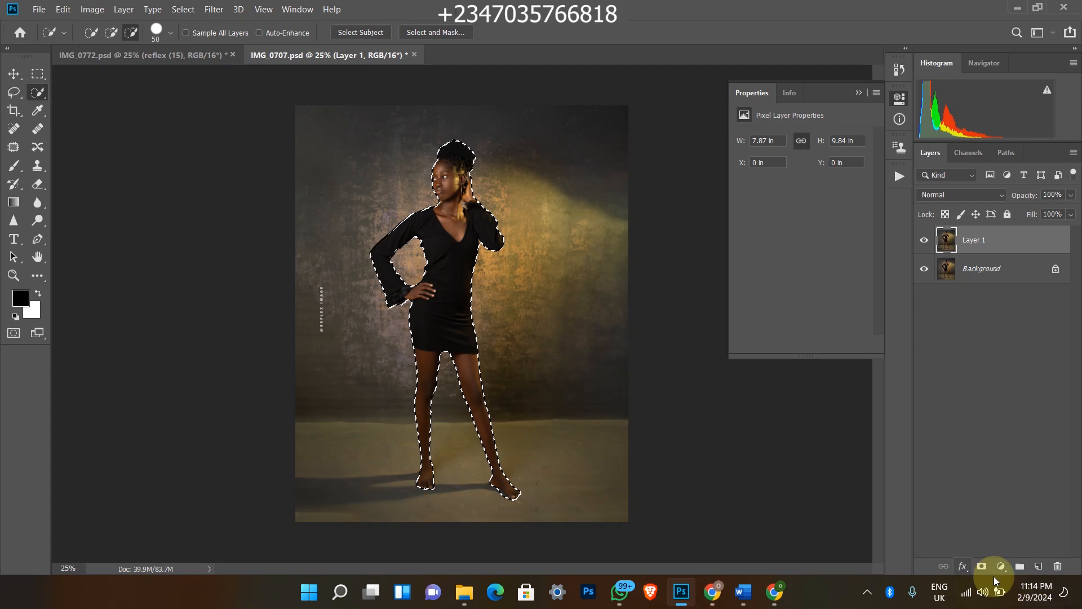
{"action": "left_click", "coordinate": [981, 566]}
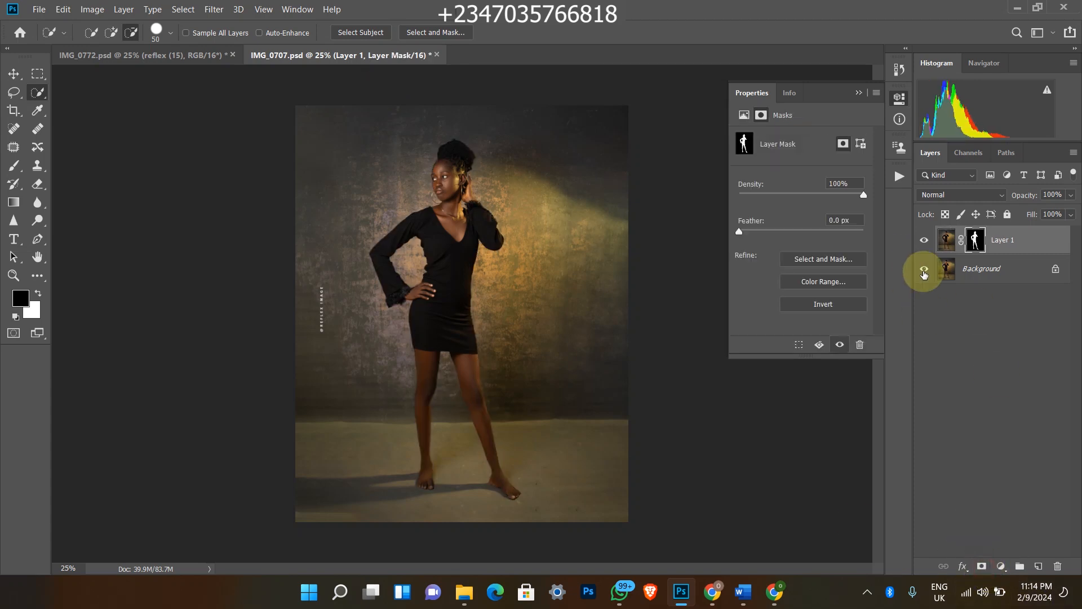
{"action": "left_click", "coordinate": [923, 269]}
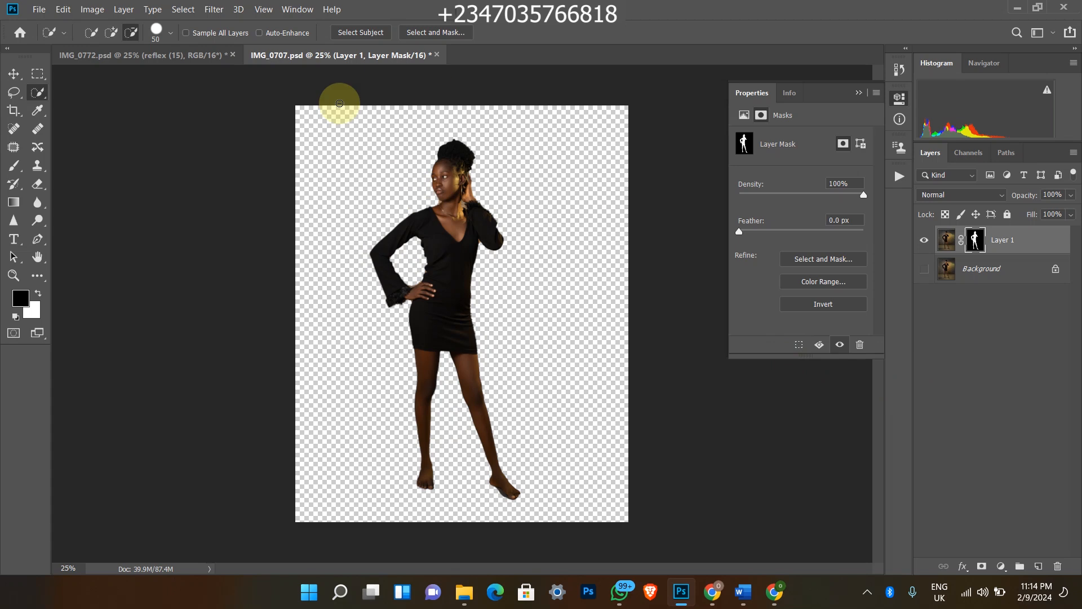
{"action": "left_click", "coordinate": [924, 270]}
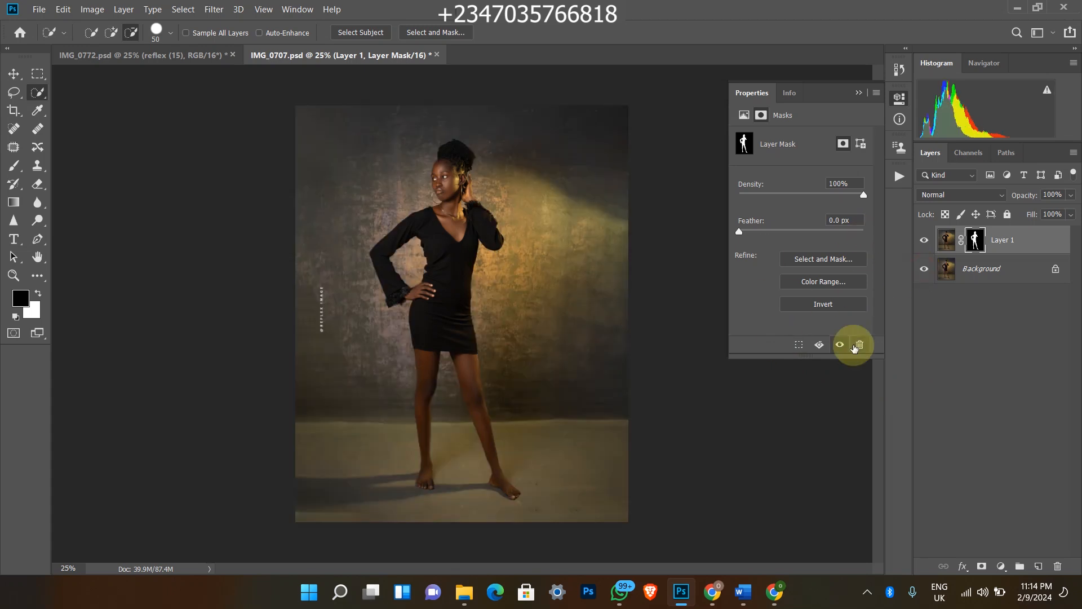
Place reflex (16) from the reflex snoot folder directly above Background, rotated about -15.6° and slightly enlarged over the upper wall behind the woman.
{"action": "left_click", "coordinate": [1016, 277]}
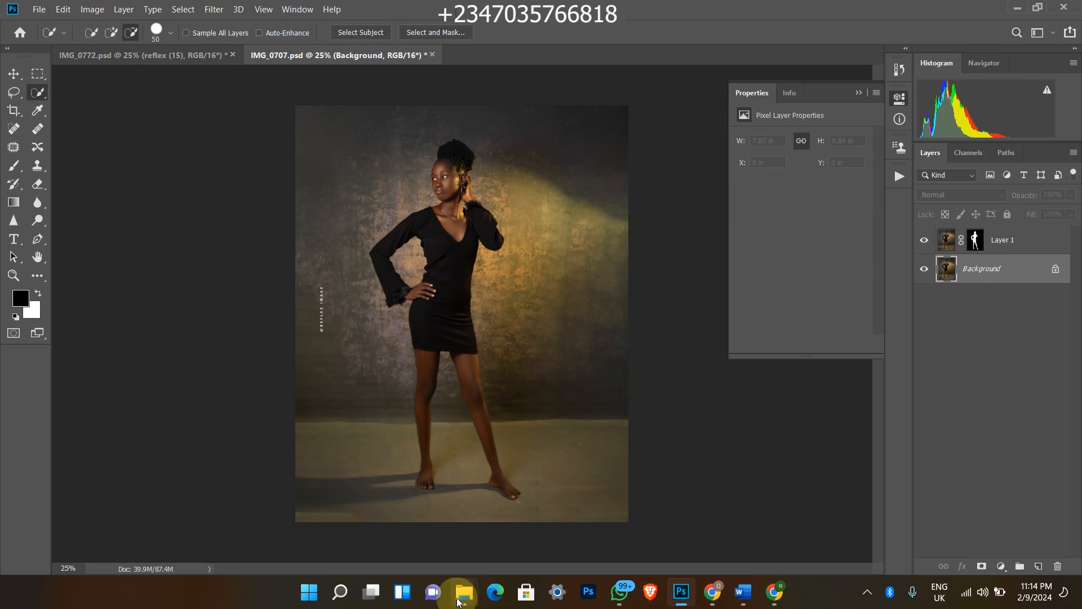
{"action": "mouse_move", "coordinate": [464, 592]}
{"action": "left_click", "coordinate": [353, 527]}
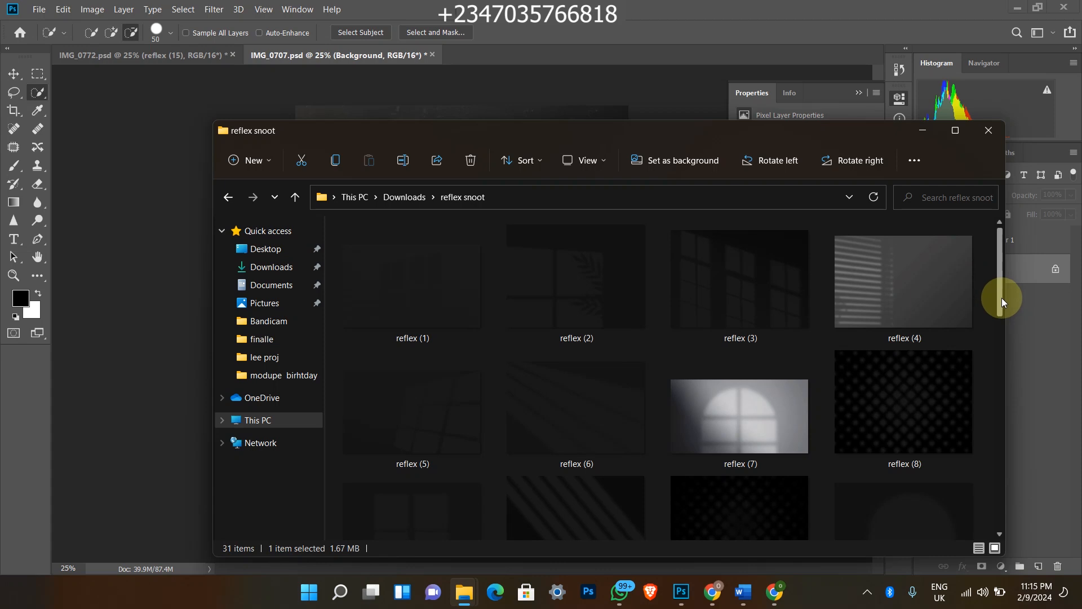
{"action": "left_click_drag", "start_coordinate": [1002, 297], "coordinate": [1002, 324]}
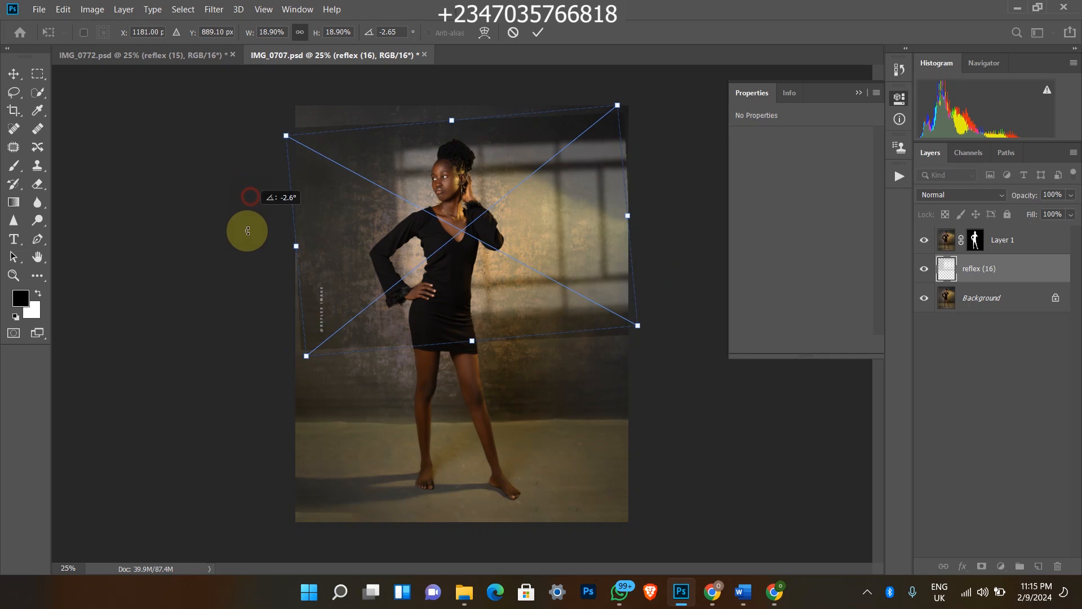
{"action": "left_click_drag", "start_coordinate": [248, 229], "coordinate": [251, 248]}
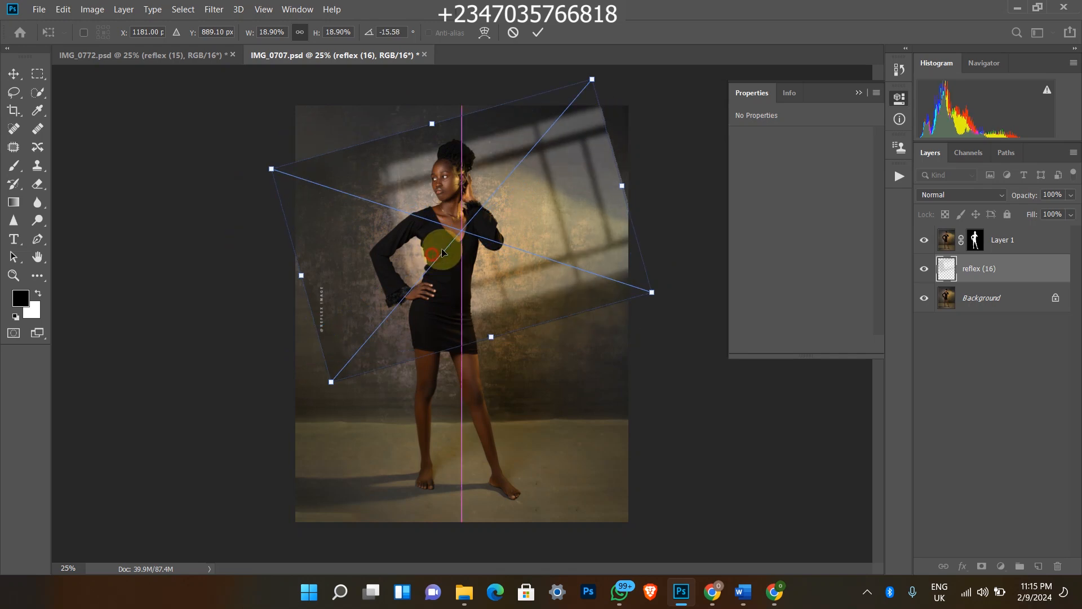
{"action": "left_click_drag", "start_coordinate": [435, 239], "coordinate": [458, 242]}
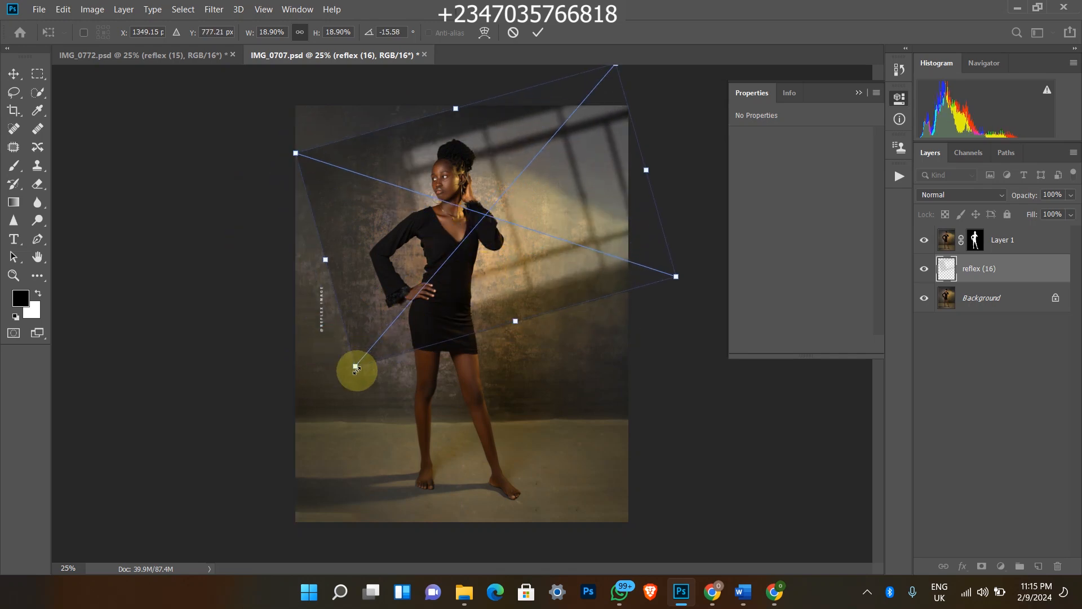
{"action": "left_click_drag", "start_coordinate": [355, 367], "coordinate": [346, 377]}
{"action": "key", "text": "Return"}
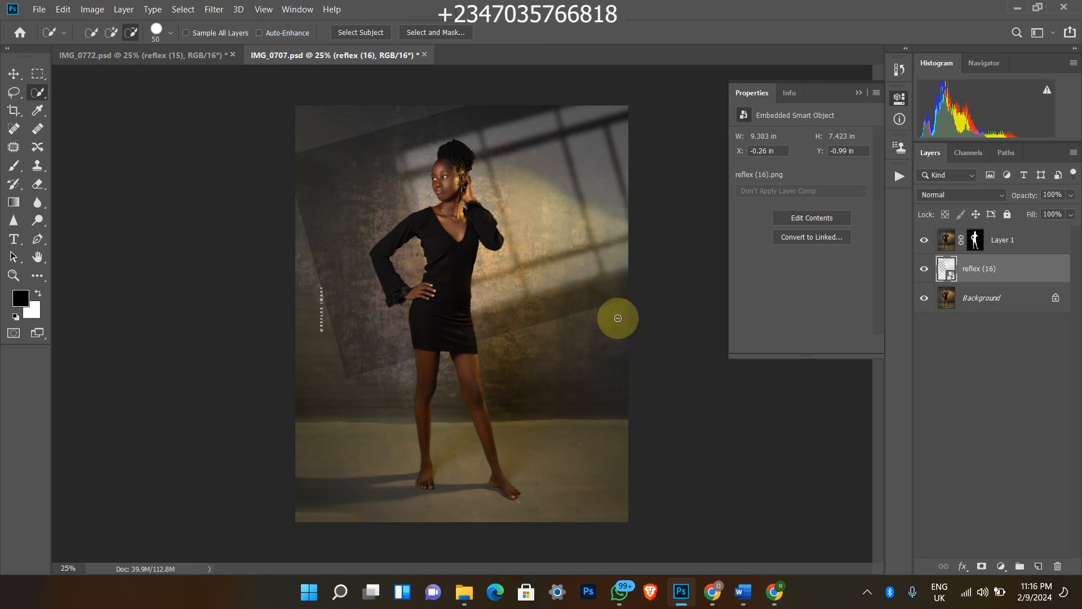
Set the reflex (16) layer's blend mode to Screen and lower its opacity to 72%.
{"action": "left_click", "coordinate": [930, 196]}
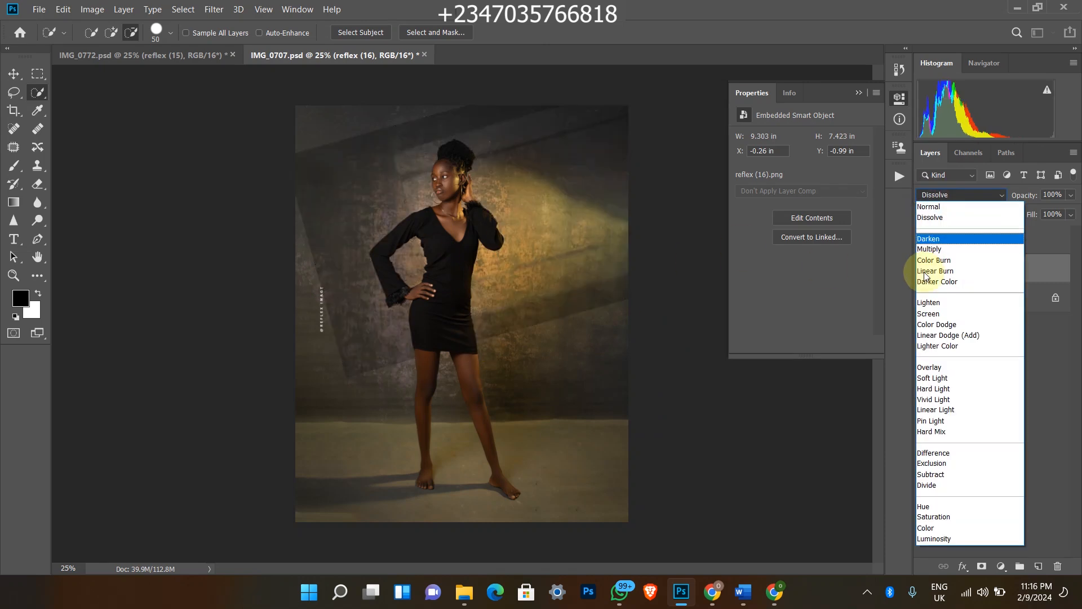
{"action": "left_click", "coordinate": [925, 317]}
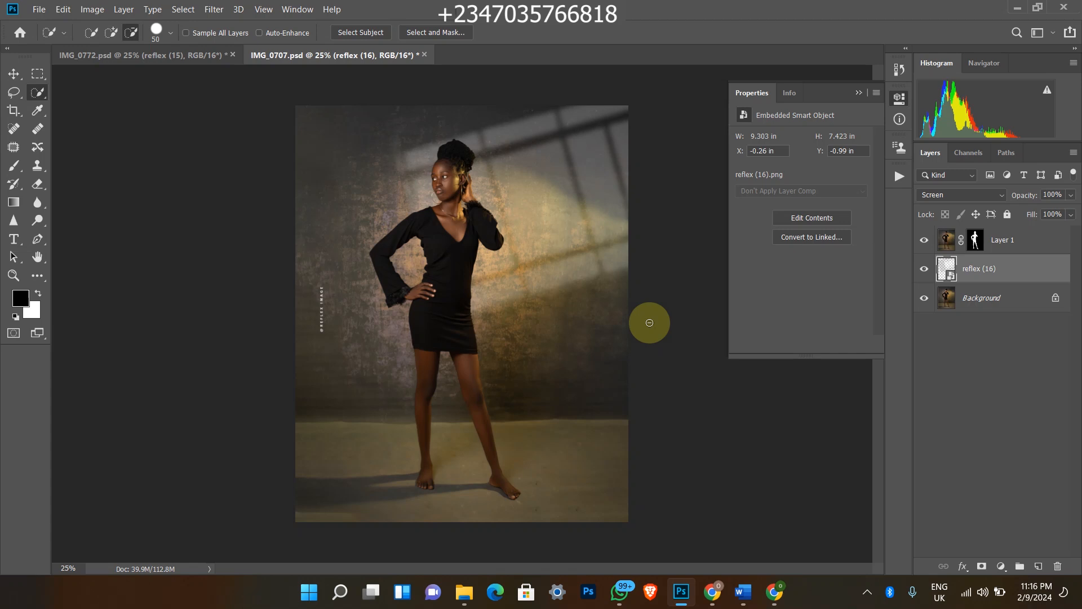
{"action": "left_click", "coordinate": [1070, 195]}
{"action": "mouse_move", "coordinate": [1071, 211]}
{"action": "left_mouse_down"}
{"action": "mouse_move", "coordinate": [1050, 213]}
{"action": "mouse_move", "coordinate": [1055, 226]}
{"action": "left_mouse_up"}
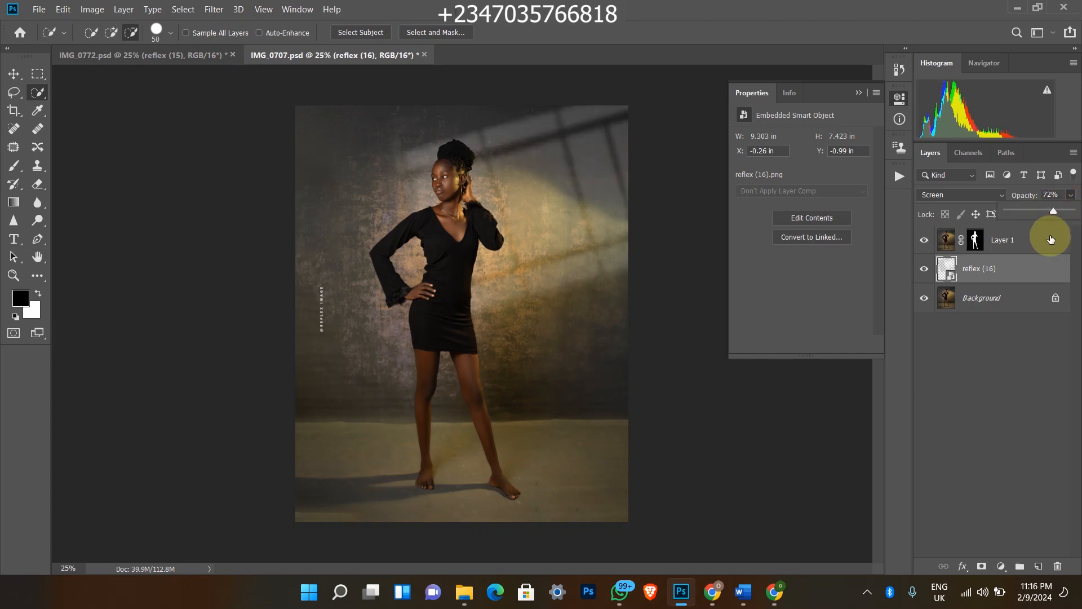
{"action": "left_click", "coordinate": [1051, 239]}
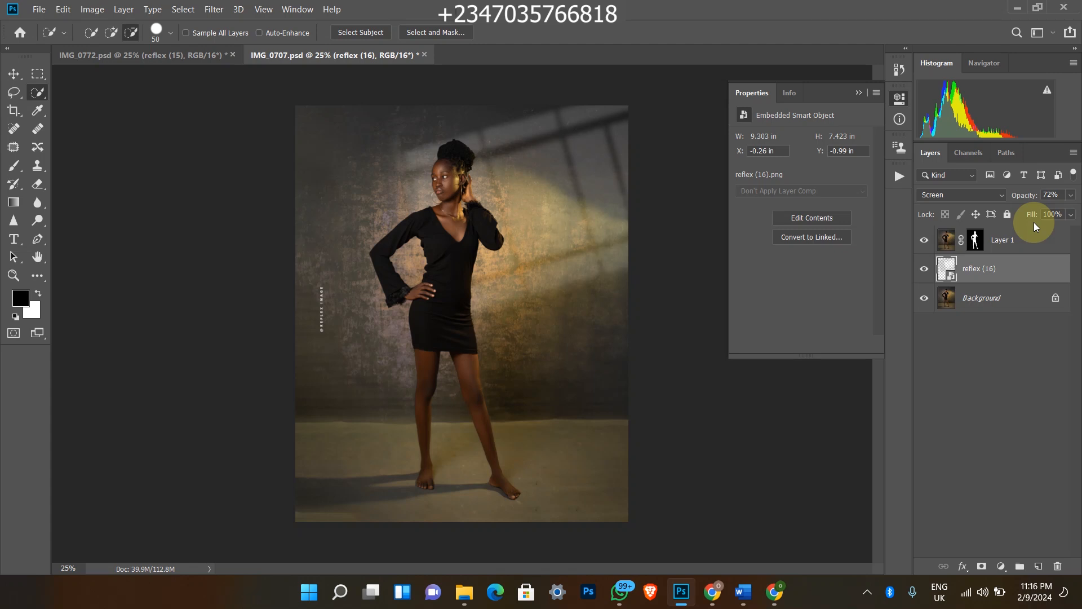
Switch to Instagram in Chrome, close the open post, and browse the studio profile's photo grid for example background edits.
{"action": "left_click", "coordinate": [774, 597]}
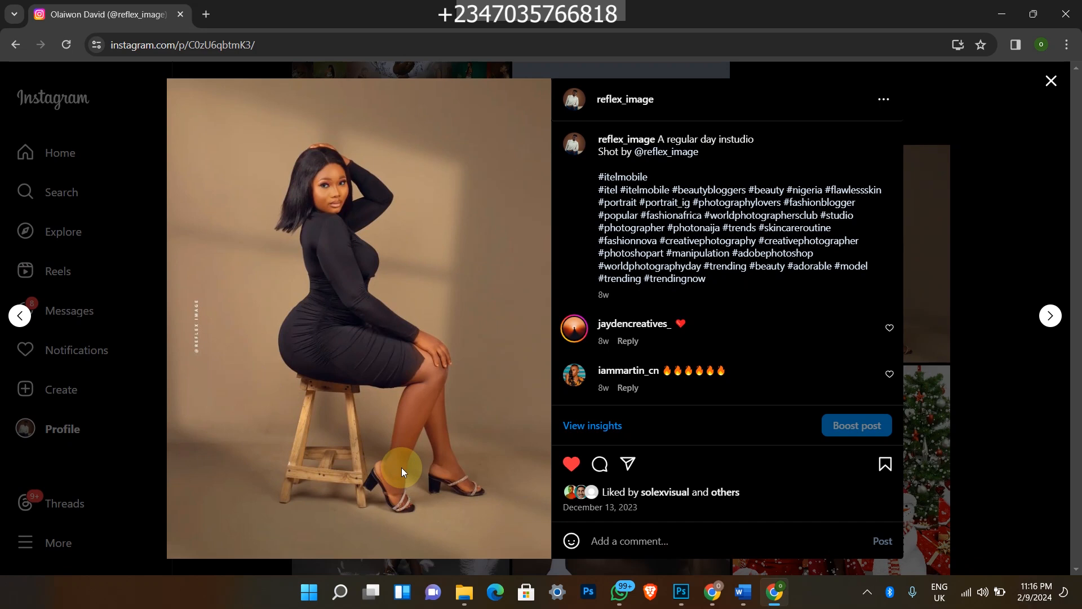
{"action": "left_click", "coordinate": [1050, 79]}
{"action": "scroll", "coordinate": [945, 372], "scroll_direction": "up", "scroll_amount": 20}
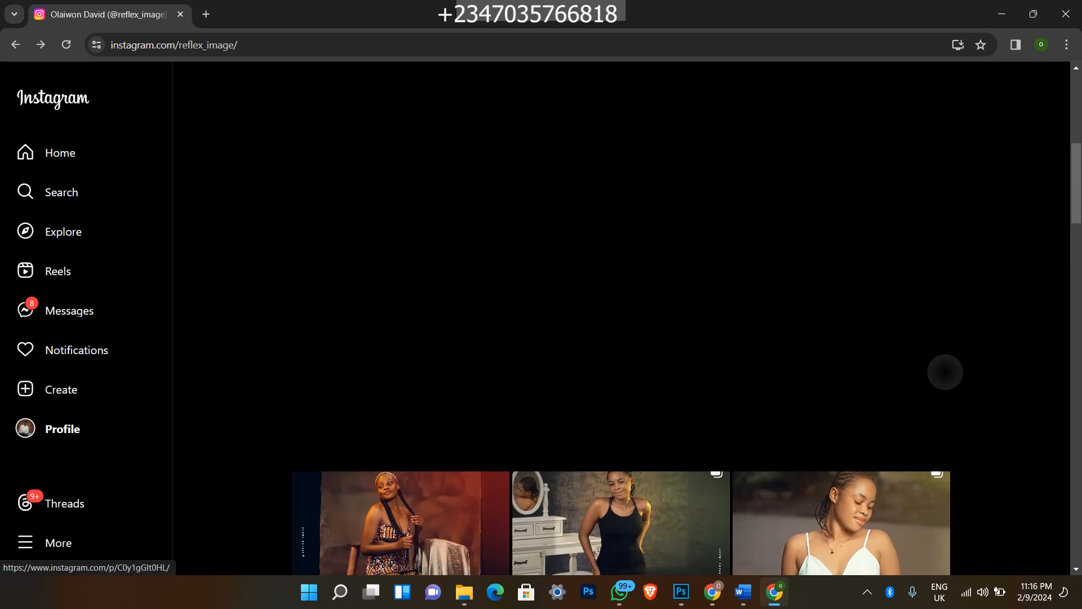
{"action": "scroll", "coordinate": [460, 473], "scroll_direction": "down", "scroll_amount": 5}
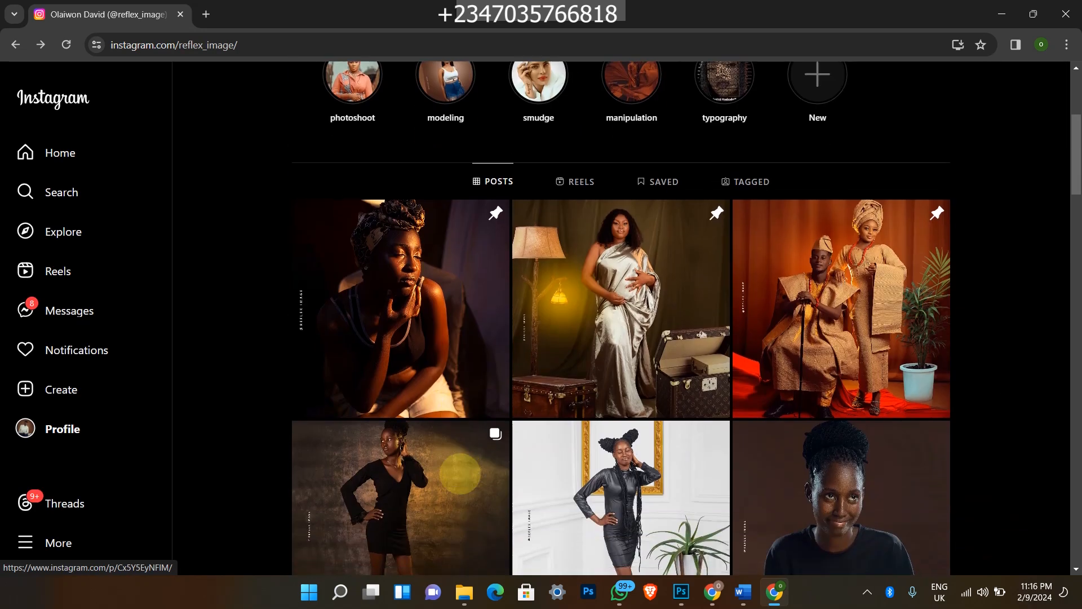
{"action": "scroll", "coordinate": [460, 473], "scroll_direction": "down", "scroll_amount": 17}
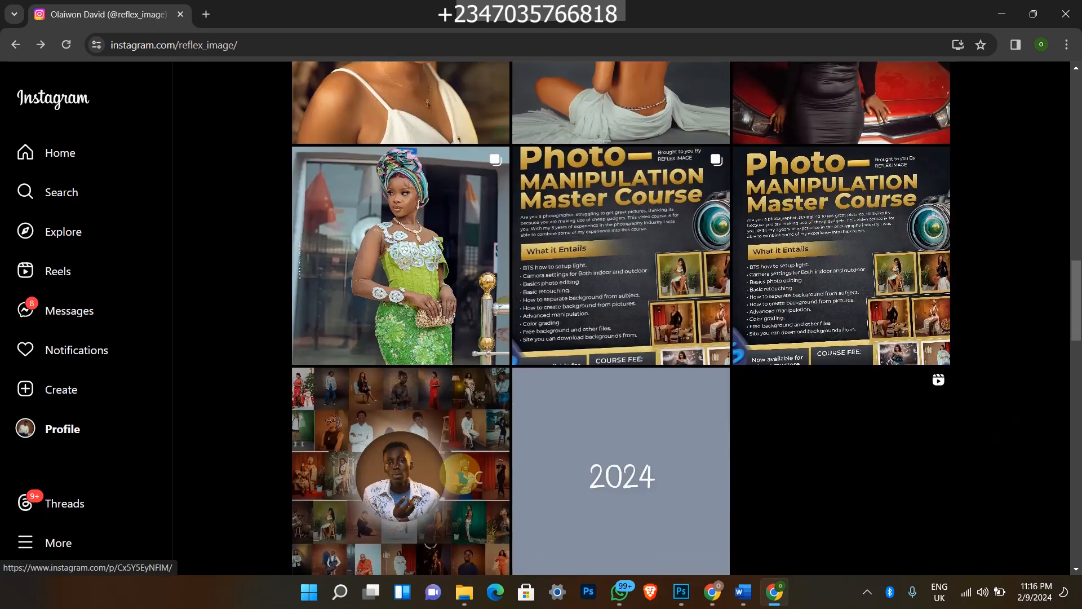
{"action": "scroll", "coordinate": [460, 473], "scroll_direction": "down", "scroll_amount": 13}
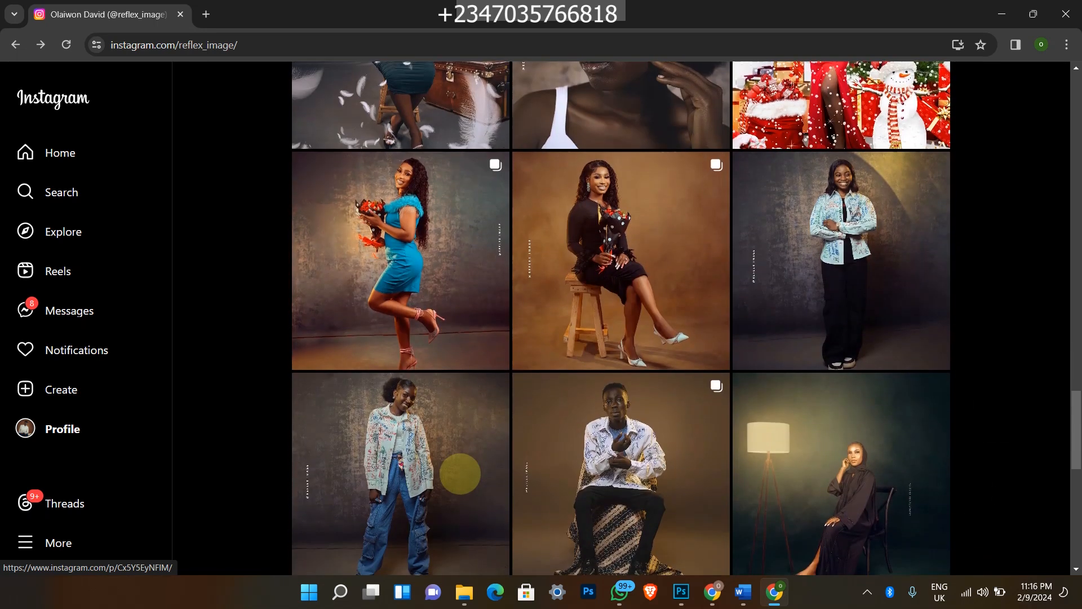
{"action": "scroll", "coordinate": [460, 474], "scroll_direction": "down", "scroll_amount": 10}
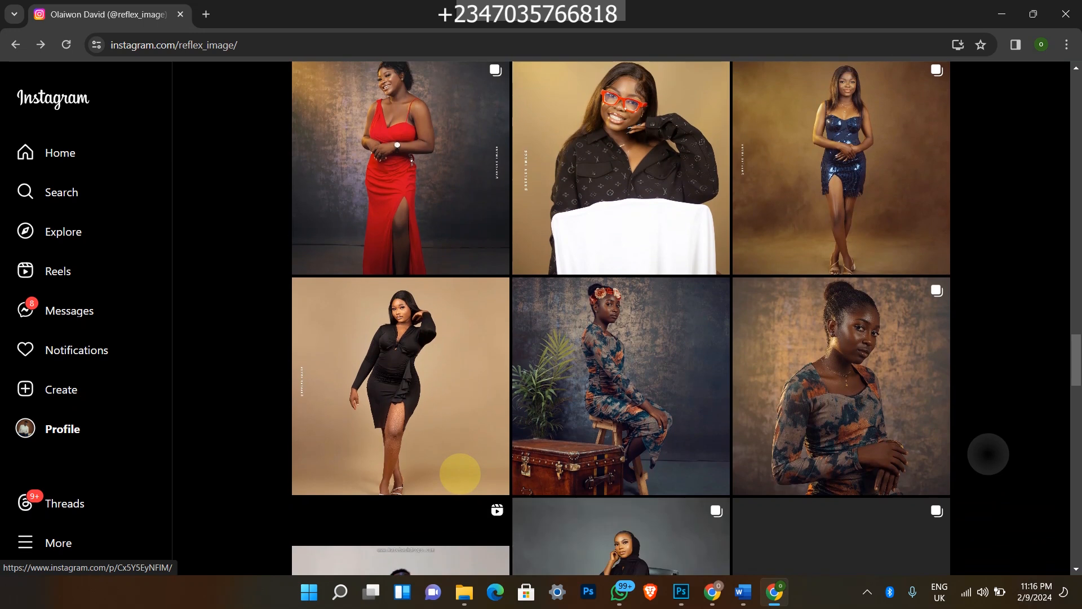
{"action": "scroll", "coordinate": [460, 474], "scroll_direction": "up", "scroll_amount": 20}
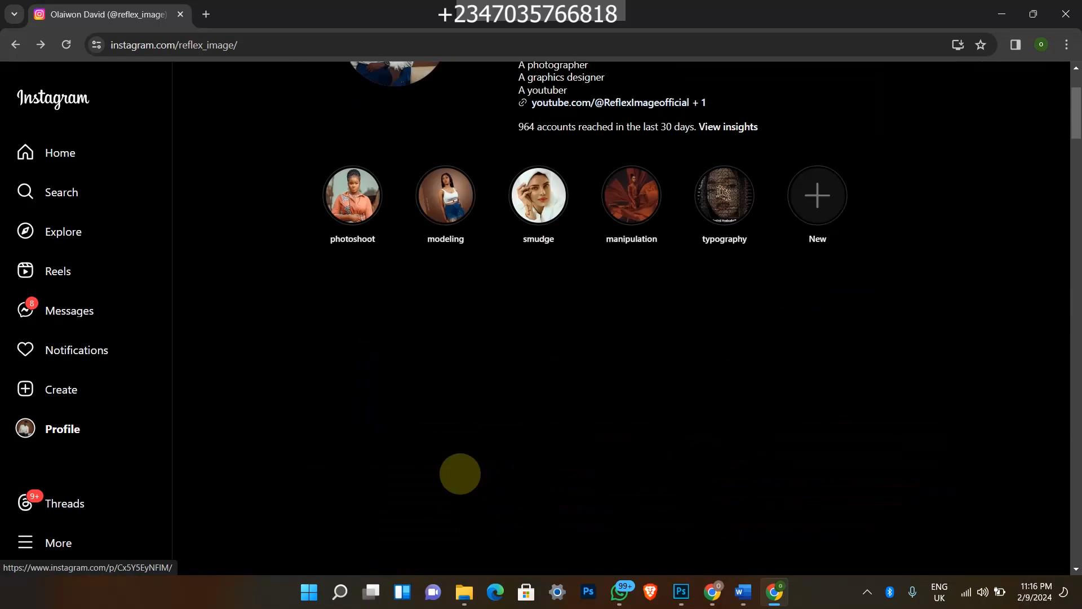
{"action": "scroll", "coordinate": [460, 474], "scroll_direction": "up", "scroll_amount": 2}
{"action": "scroll", "coordinate": [460, 473], "scroll_direction": "down", "scroll_amount": 4}
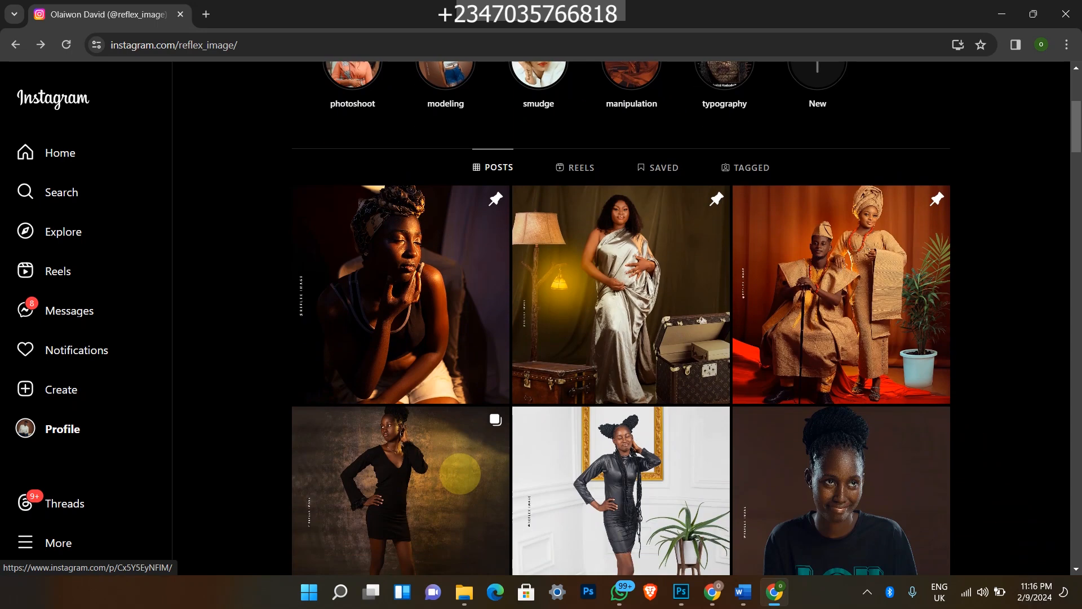
{"action": "scroll", "coordinate": [460, 474], "scroll_direction": "down", "scroll_amount": 3}
{"action": "scroll", "coordinate": [460, 473], "scroll_direction": "up", "scroll_amount": 1}
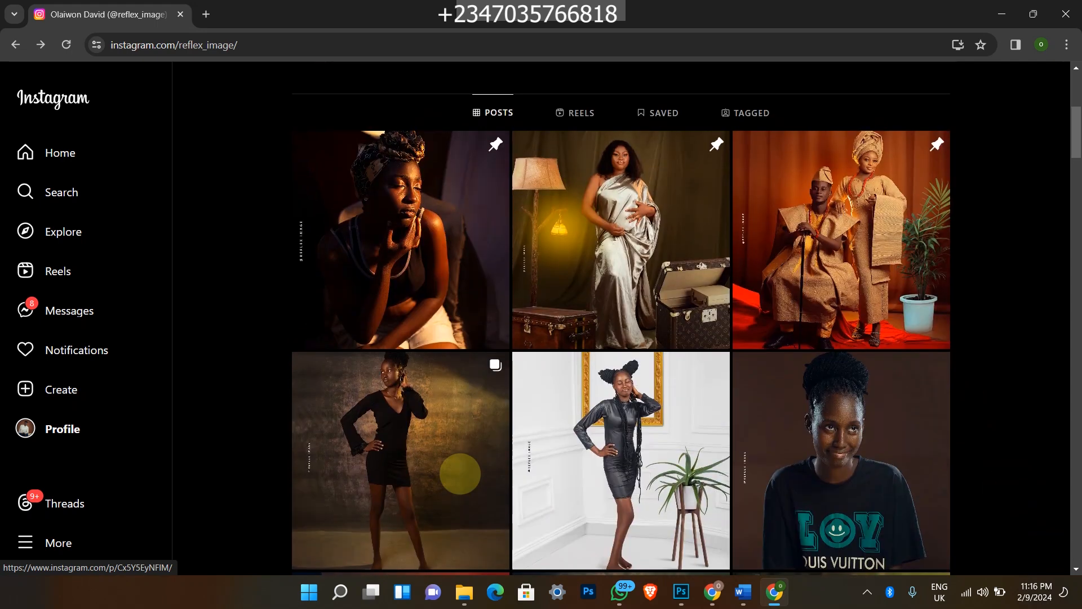
View the pinned birthday-shoot and pre-wedding posts at full size, and return to Photoshop.
{"action": "left_click", "coordinate": [460, 473]}
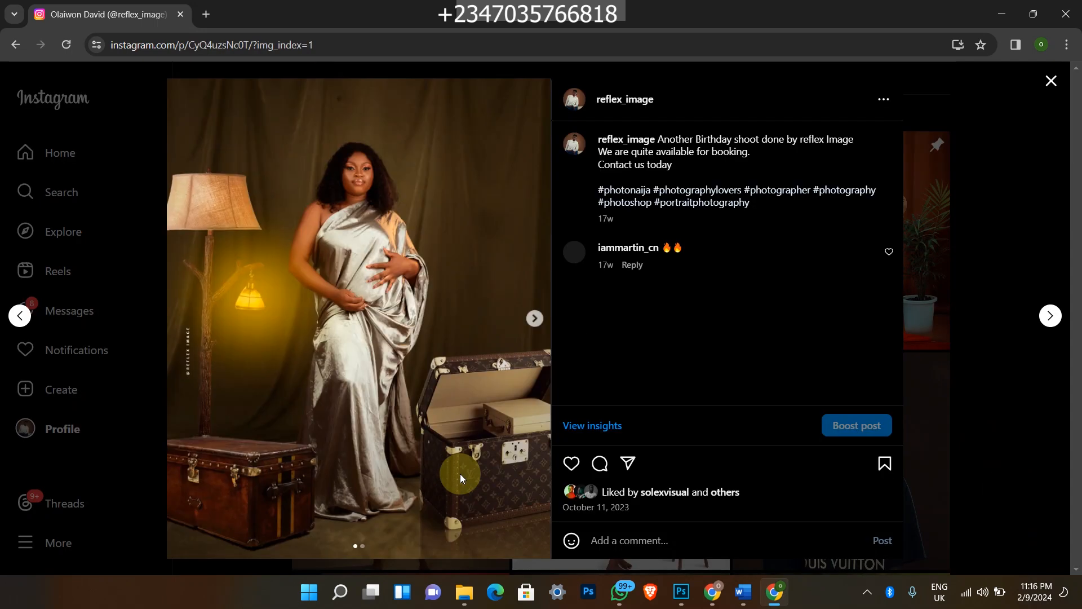
{"action": "key", "text": "Right"}
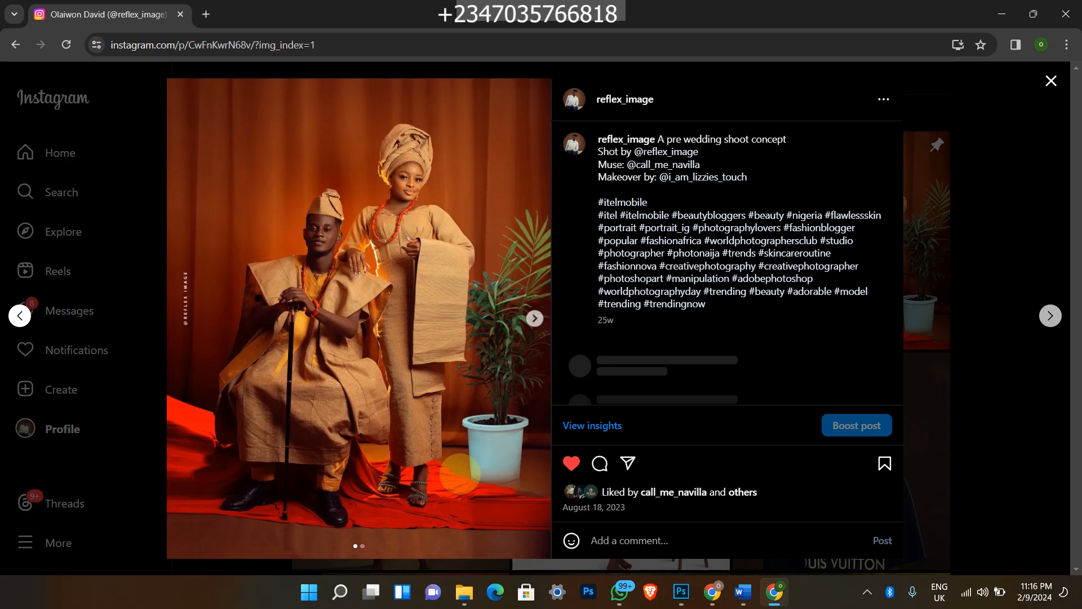
{"action": "key", "text": "Escape"}
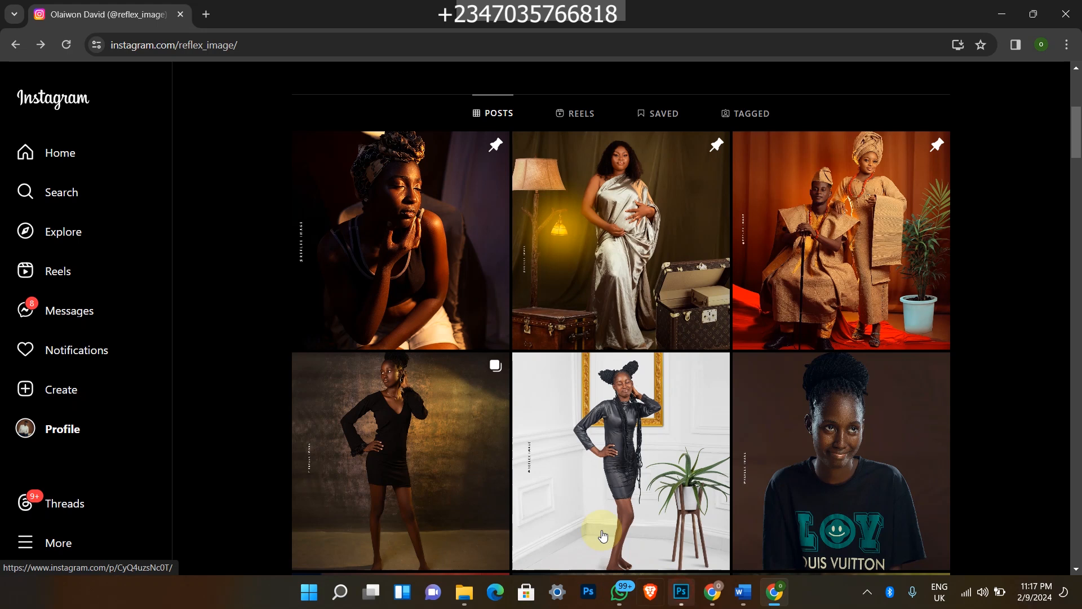
{"action": "left_click", "coordinate": [676, 594]}
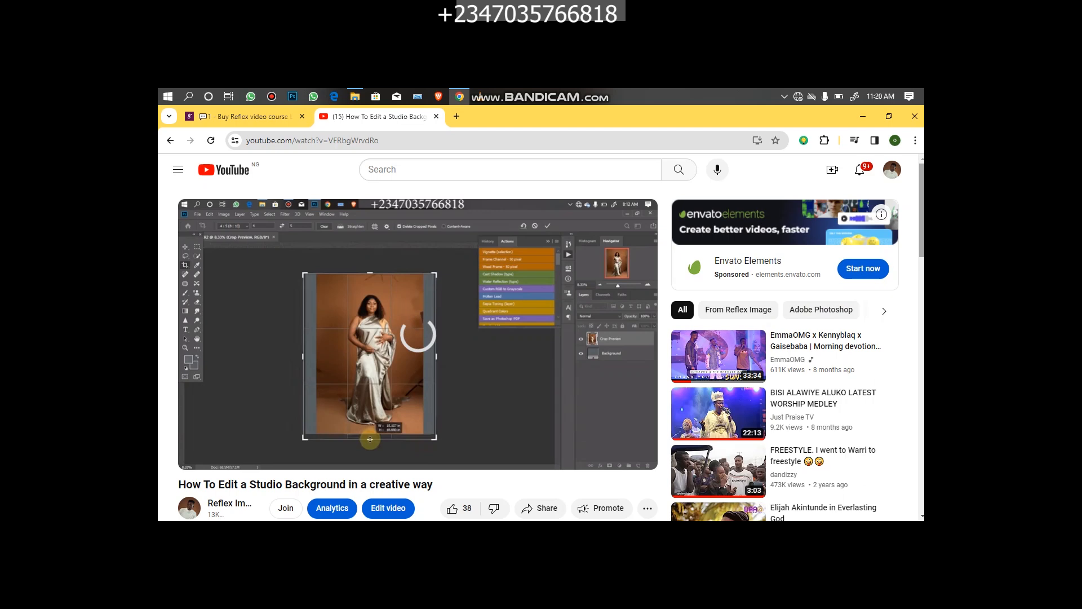
Examine the YouTube page of the video "How To Edit a Studio Background in a creative way".
{"action": "scroll", "coordinate": [918, 288], "scroll_direction": "down", "scroll_amount": 3}
{"action": "scroll", "coordinate": [914, 291], "scroll_direction": "down", "scroll_amount": 2}
{"action": "scroll", "coordinate": [920, 277], "scroll_direction": "up", "scroll_amount": 4}
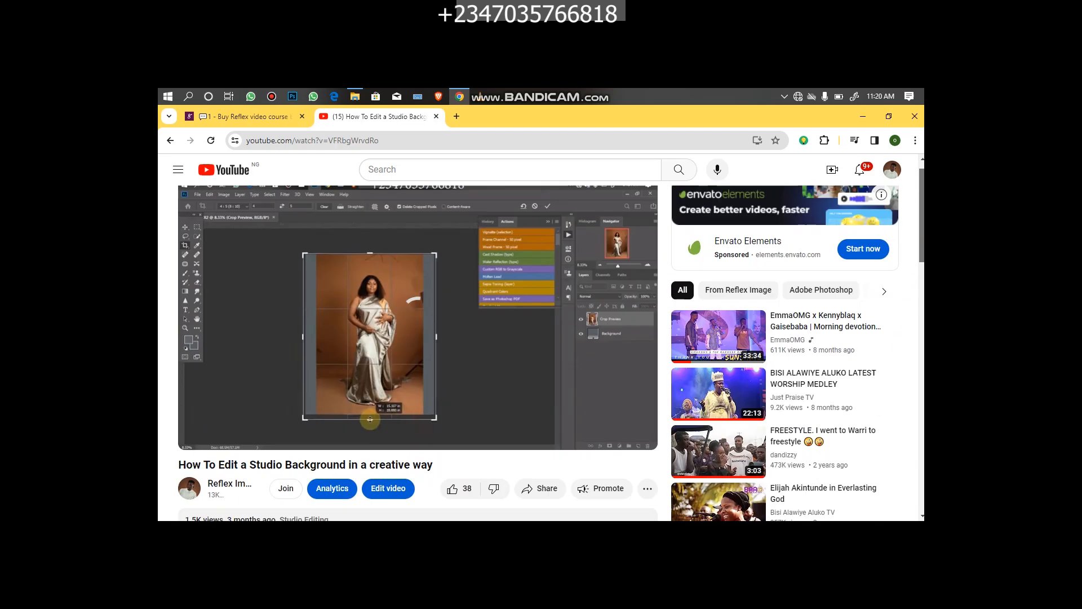
{"action": "scroll", "coordinate": [919, 264], "scroll_direction": "up", "scroll_amount": 1}
{"action": "scroll", "coordinate": [879, 293], "scroll_direction": "down", "scroll_amount": 2}
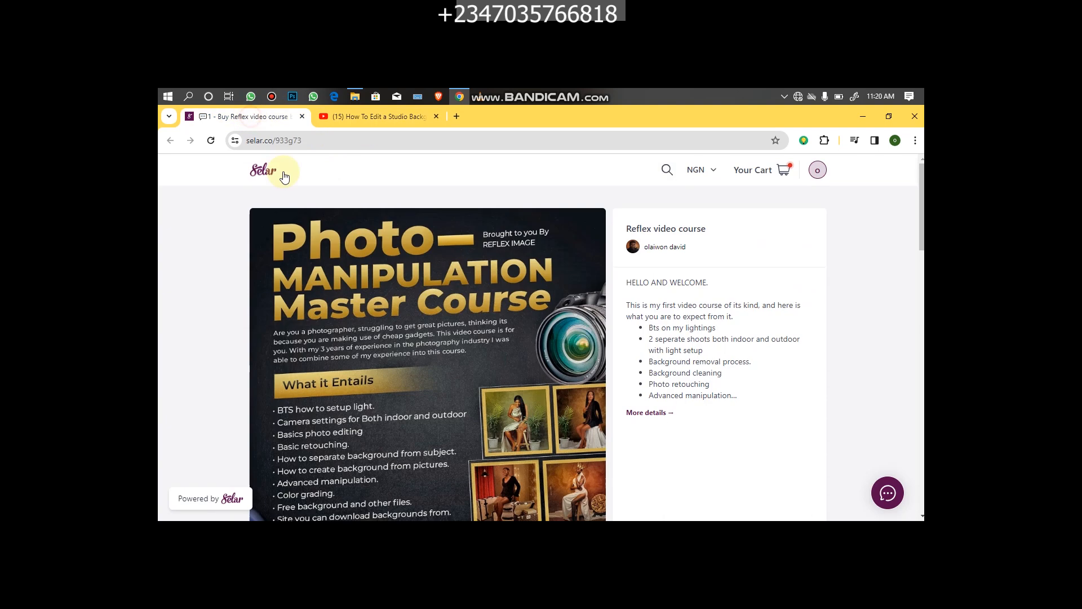
Examine the Reflex video course page on Selar, covering its course poster, description and price.
{"action": "left_click", "coordinate": [249, 115]}
{"action": "scroll", "coordinate": [914, 248], "scroll_direction": "down", "scroll_amount": 2}
{"action": "scroll", "coordinate": [789, 333], "scroll_direction": "up", "scroll_amount": 1}
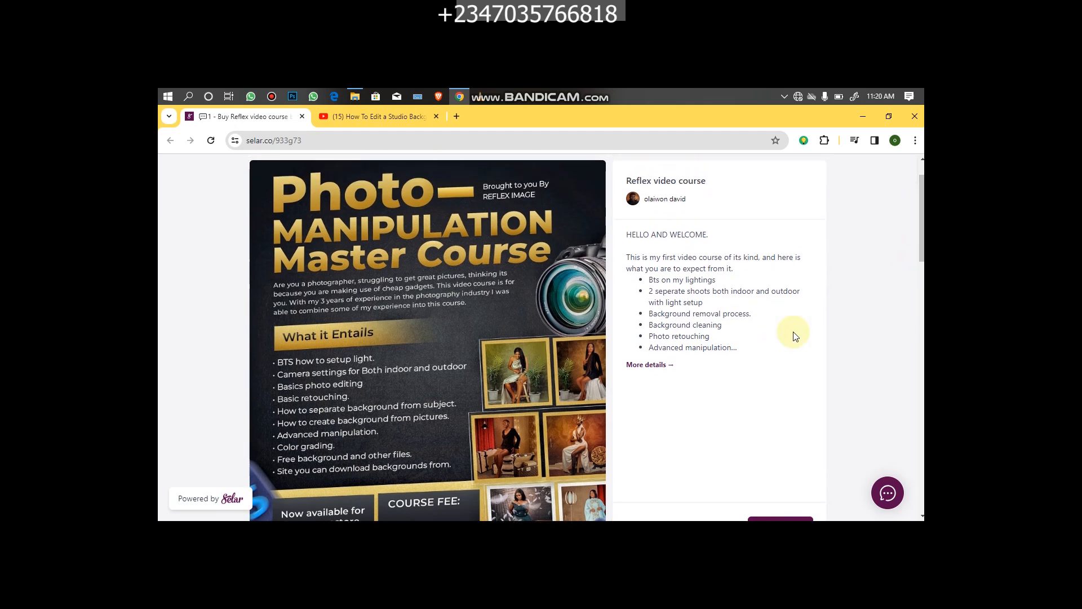
{"action": "scroll", "coordinate": [871, 269], "scroll_direction": "up", "scroll_amount": 1}
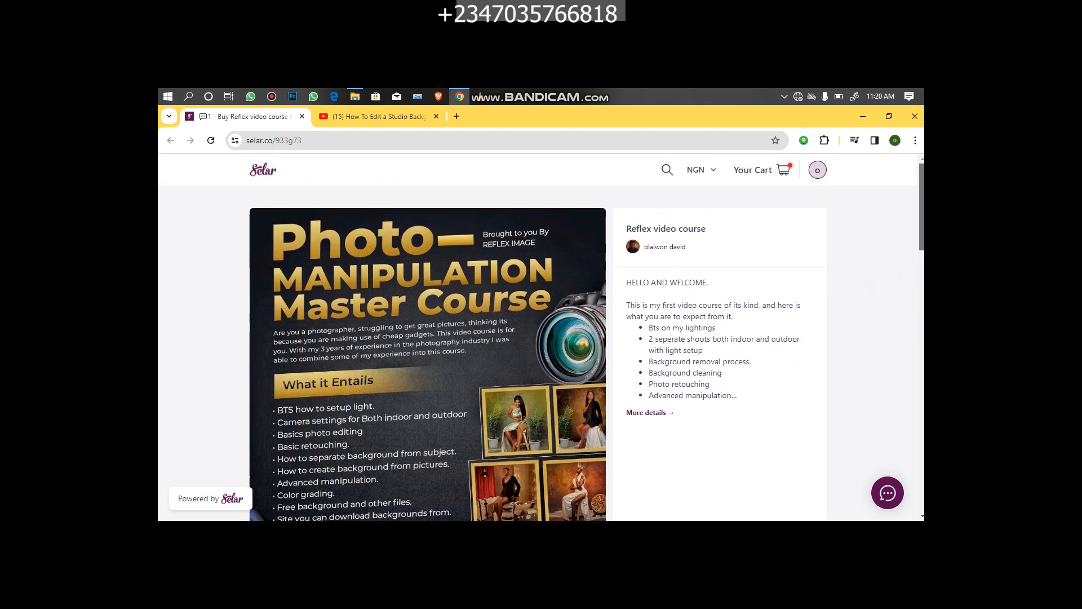
{"action": "scroll", "coordinate": [541, 338], "scroll_direction": "down", "scroll_amount": 1}
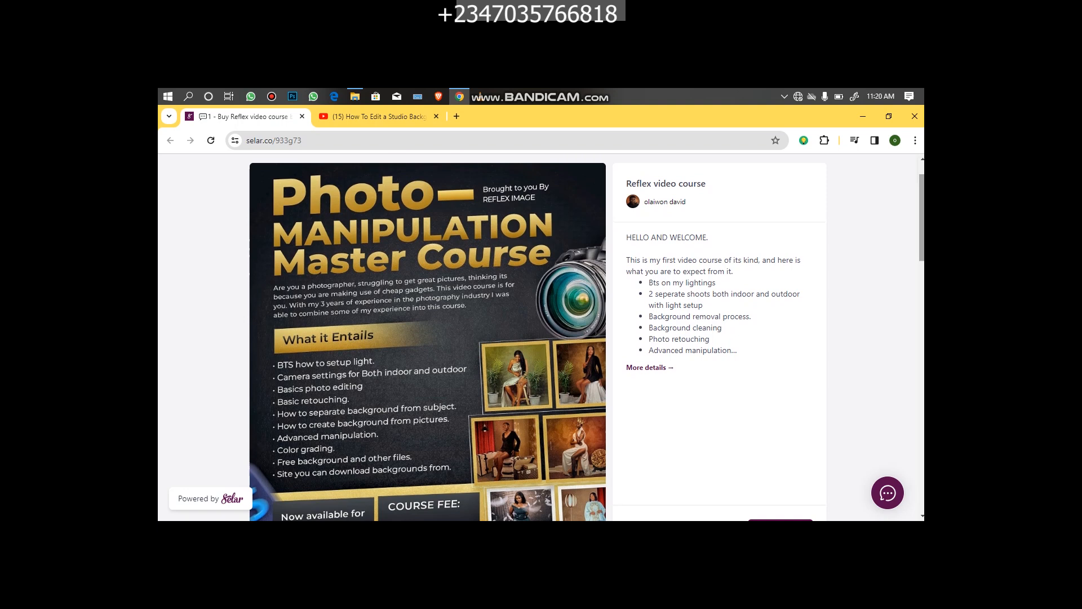
{"action": "scroll", "coordinate": [881, 299], "scroll_direction": "down", "scroll_amount": 1}
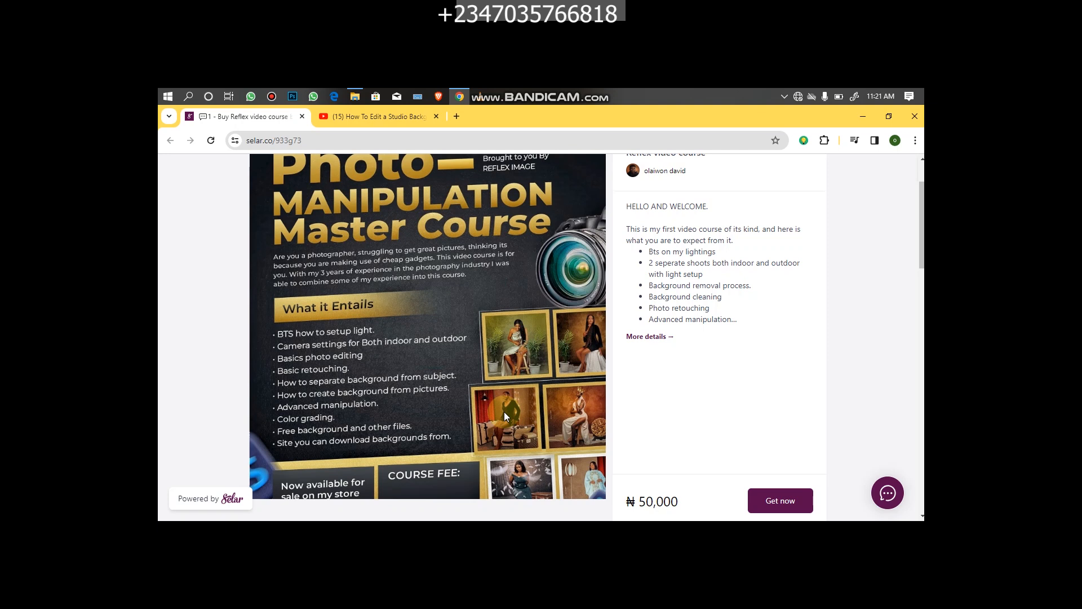
Switch to File Explorer, look through the course files in the projet folder and its ether mani subfolder, and return to the course page.
{"action": "left_click", "coordinate": [357, 93]}
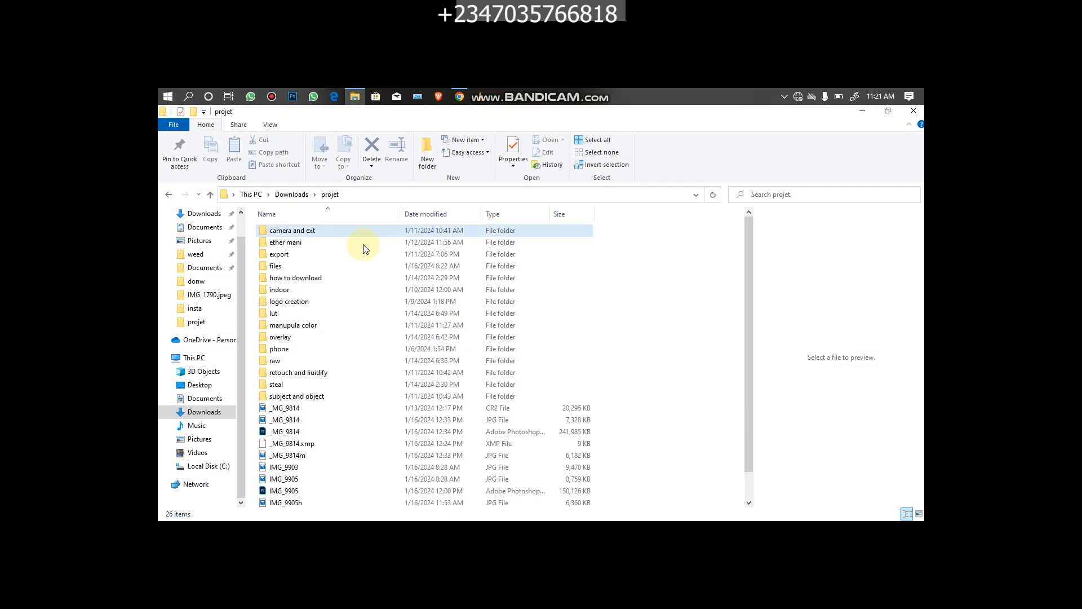
{"action": "double_click", "coordinate": [288, 241]}
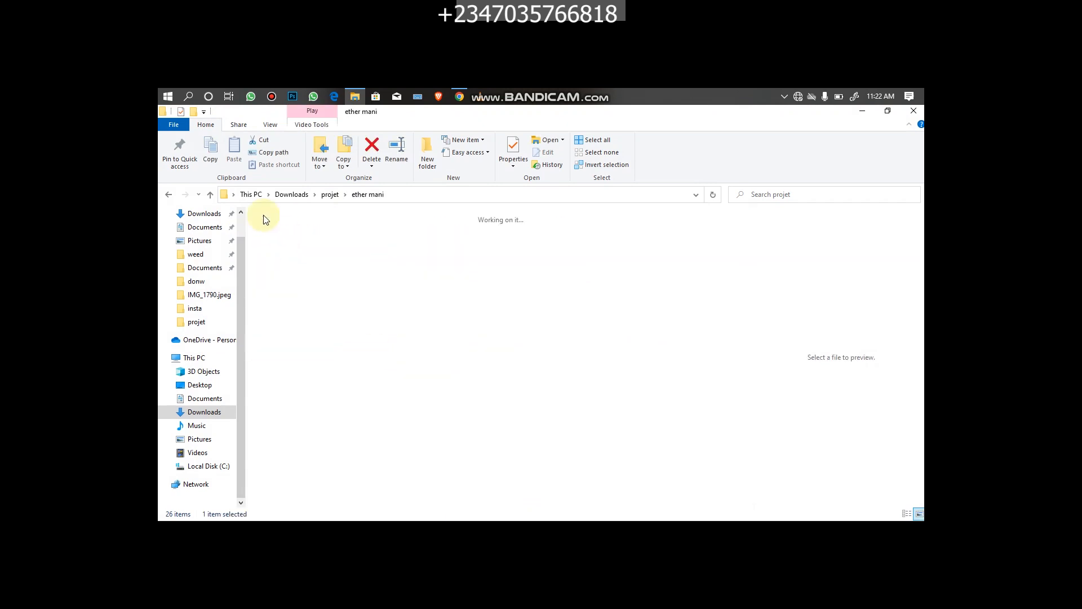
{"action": "left_click", "coordinate": [211, 195]}
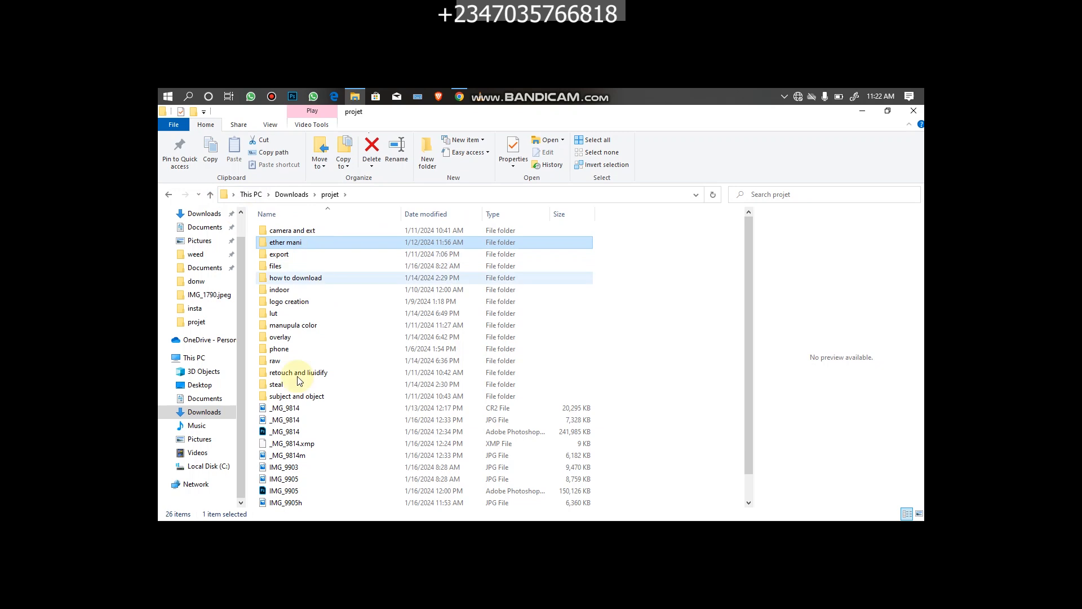
{"action": "scroll", "coordinate": [750, 417], "scroll_direction": "down", "scroll_amount": 1}
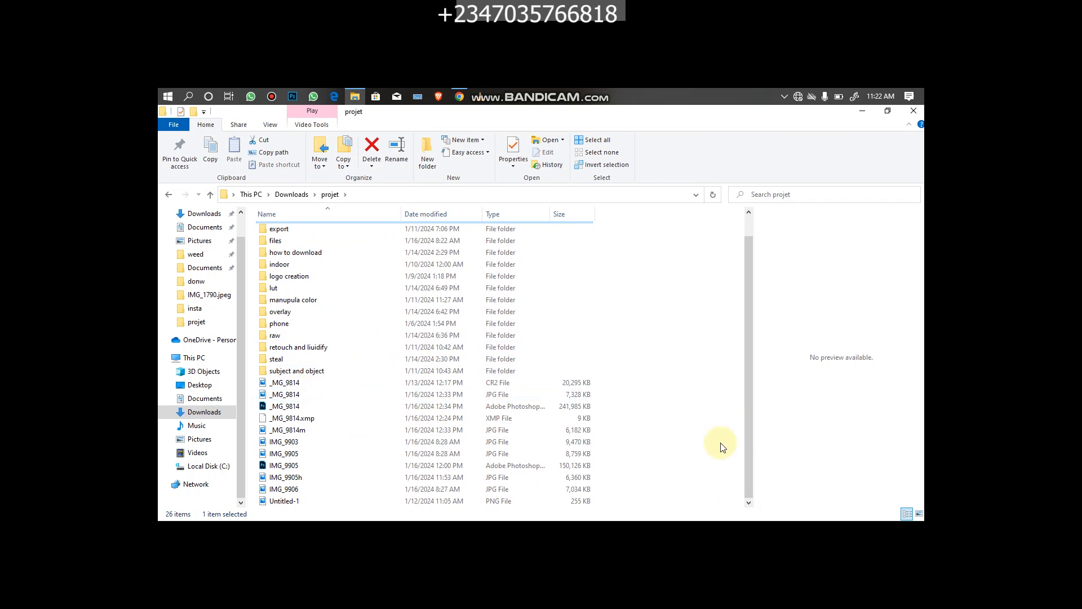
{"action": "scroll", "coordinate": [751, 425], "scroll_direction": "up", "scroll_amount": 1}
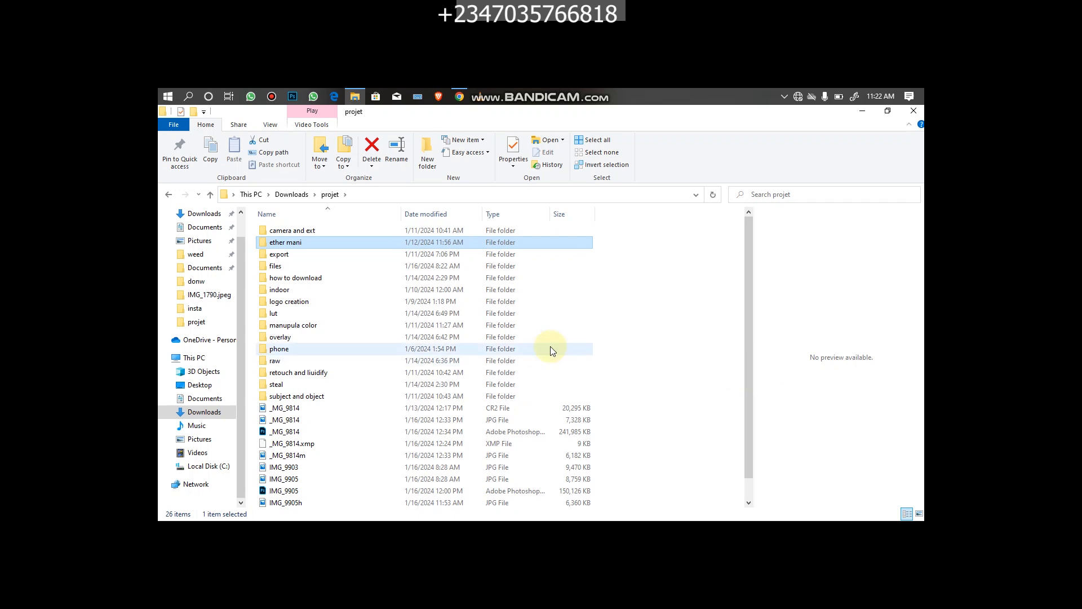
{"action": "left_click", "coordinate": [862, 111]}
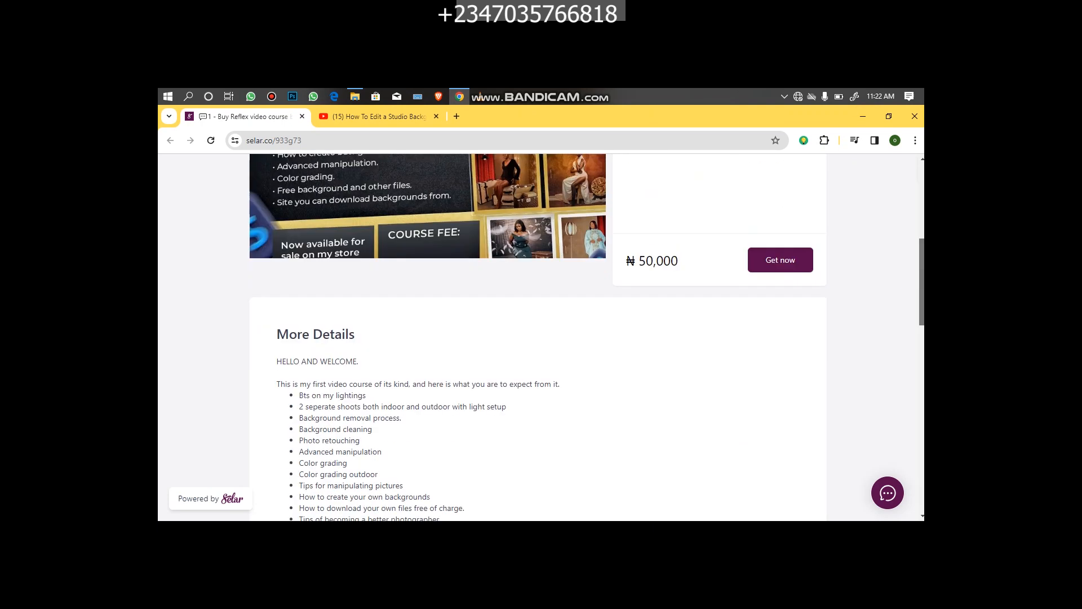